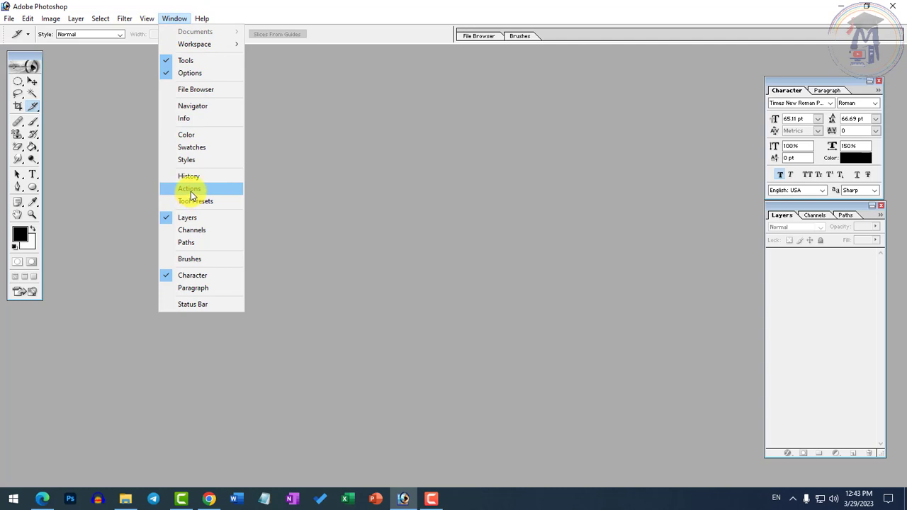
# Step: Open the image Capture-6 from the Photoshop folder
pyautogui.click(382, 264)
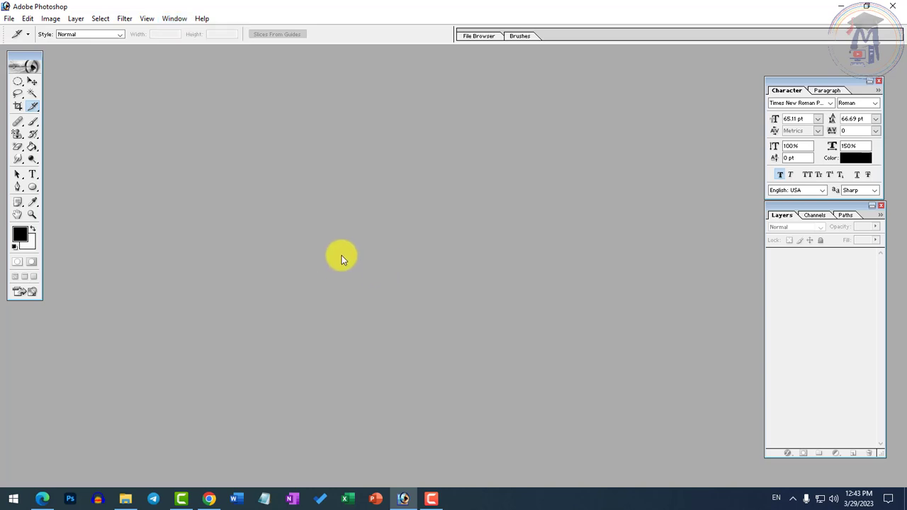
pyautogui.doubleClick(339, 255)
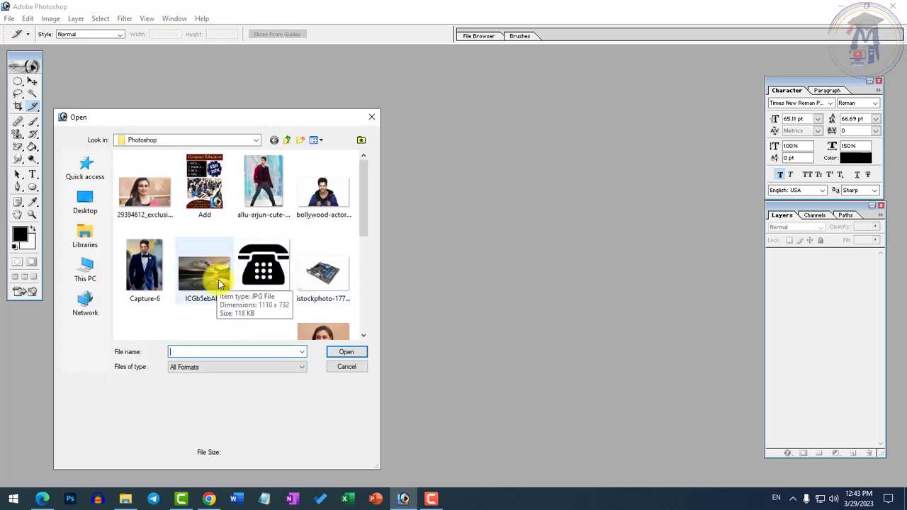
pyautogui.doubleClick(153, 270)
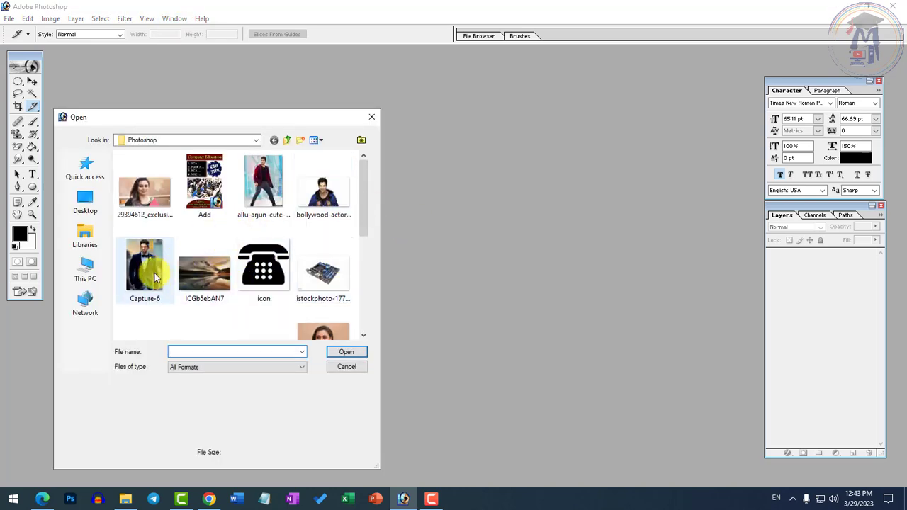
pyautogui.moveTo(233, 59); pyautogui.dragTo(239, 59)
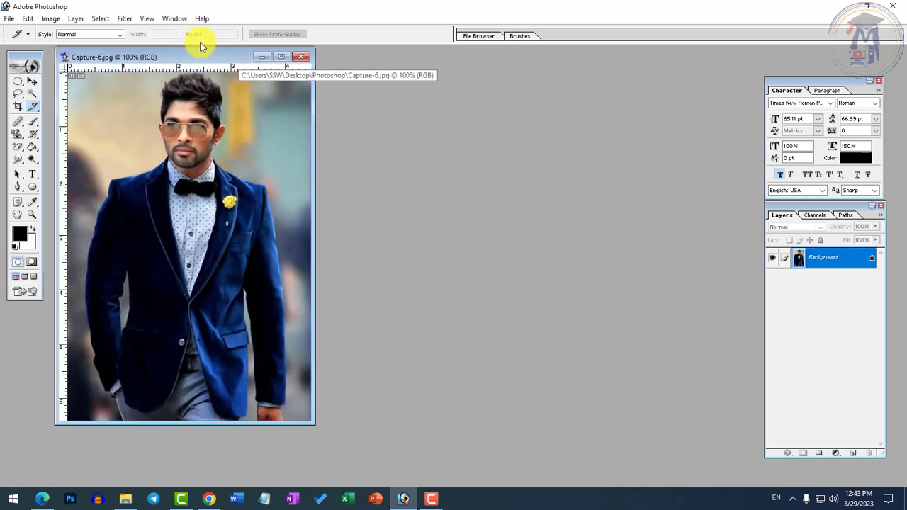
# Step: Show the Actions palette beside the image and expand the Default Actions.atn set
pyautogui.click(176, 20)
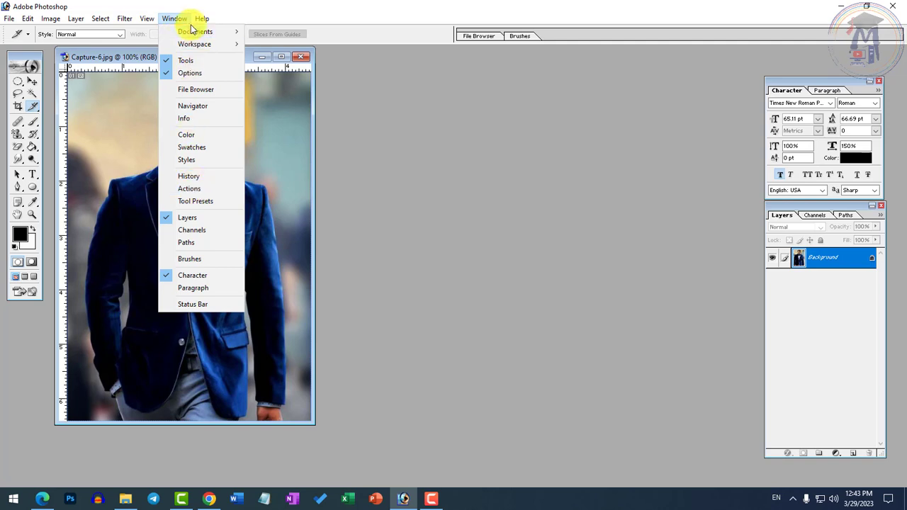
pyautogui.click(191, 189)
pyautogui.moveTo(770, 147); pyautogui.dragTo(663, 163)
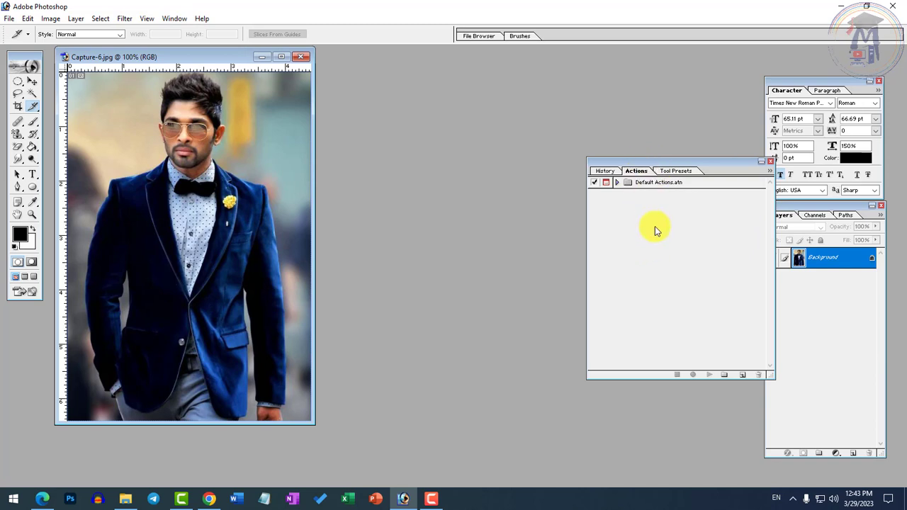
pyautogui.click(617, 183)
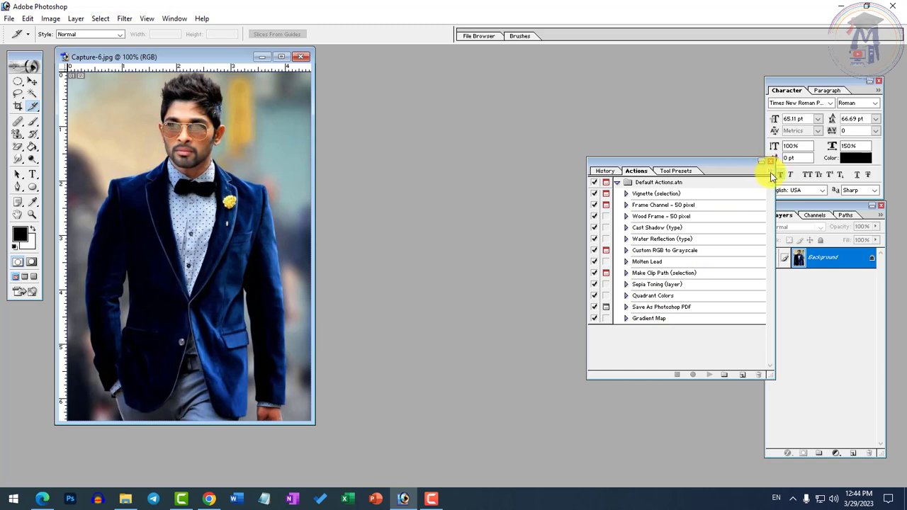
pyautogui.click(771, 172)
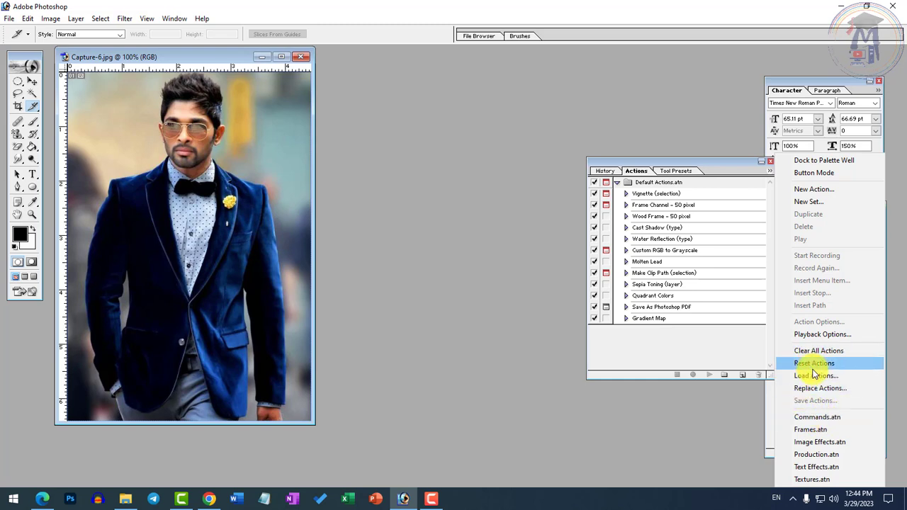
pyautogui.click(663, 350)
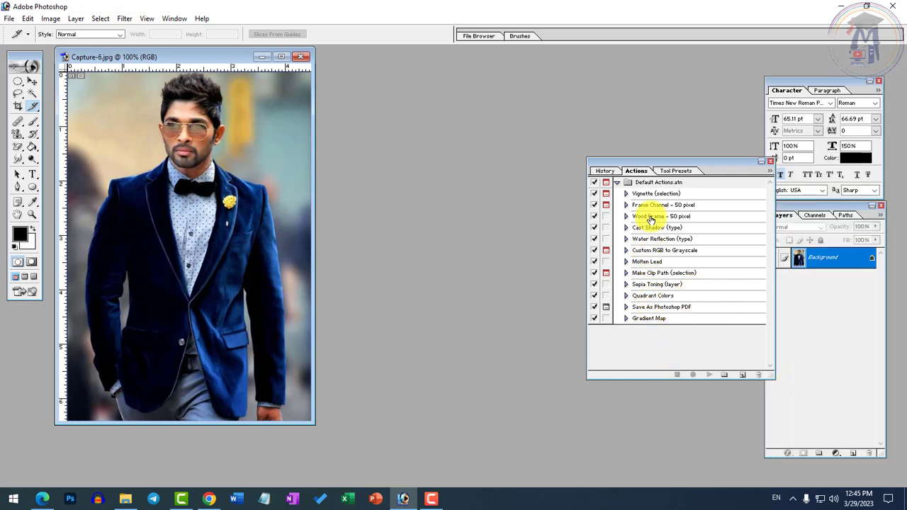
# Step: Play the Wood Frame - 50 pixel action on the Capture-6 photo and continue past its image size message
pyautogui.click(649, 216)
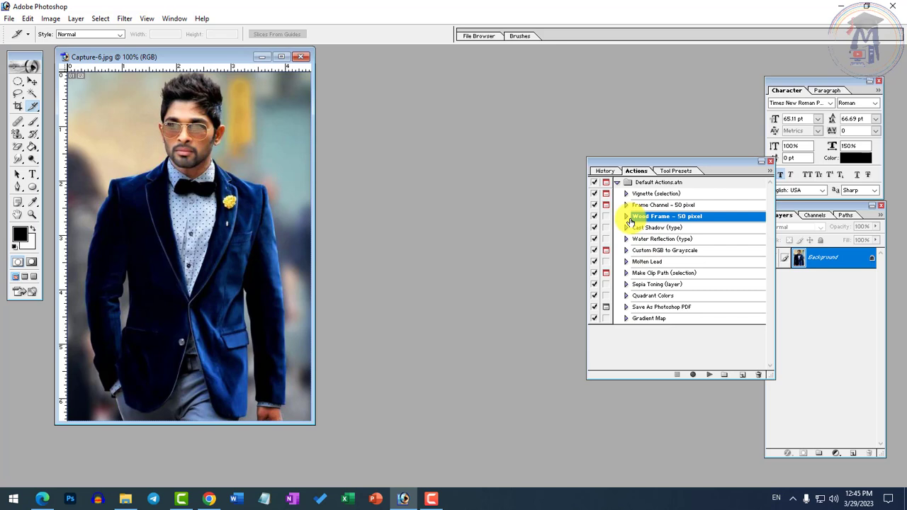
pyautogui.click(710, 377)
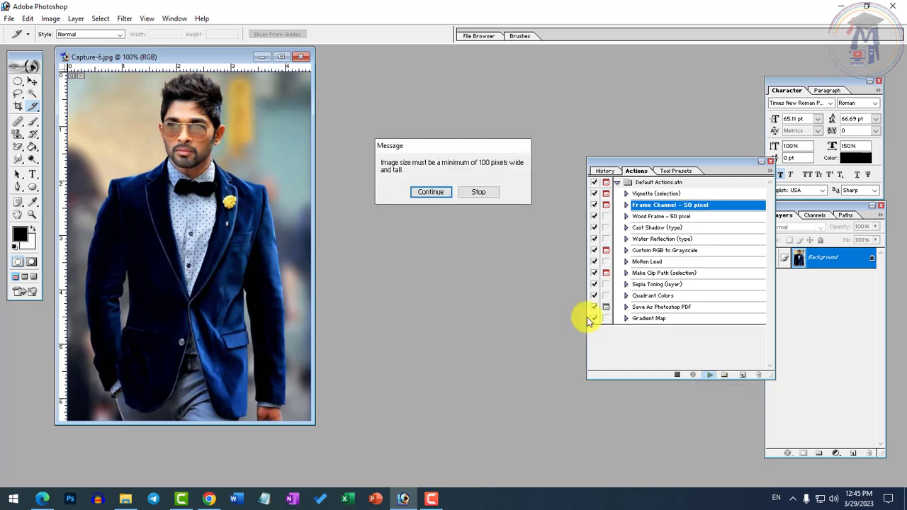
pyautogui.click(440, 196)
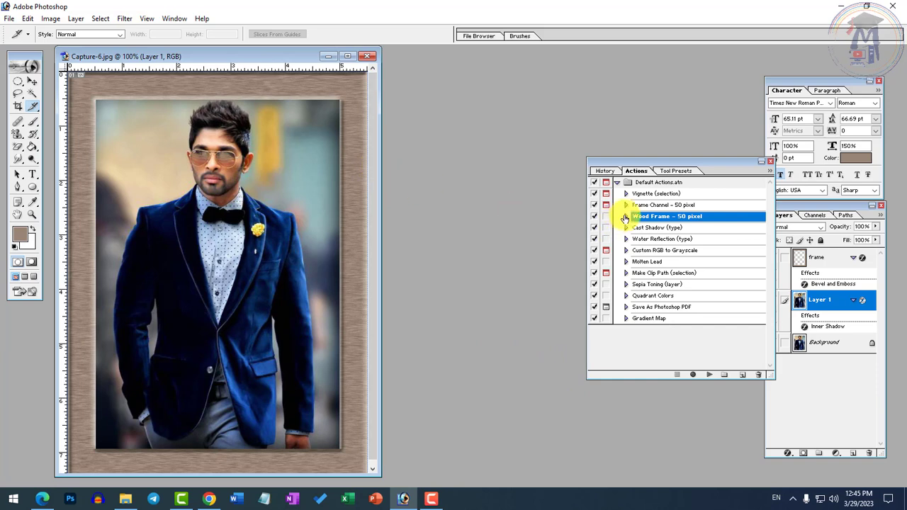
# Step: Examine the history states recorded by the Wood Frame action and return to the list of actions
pyautogui.moveTo(609, 162); pyautogui.dragTo(576, 162)
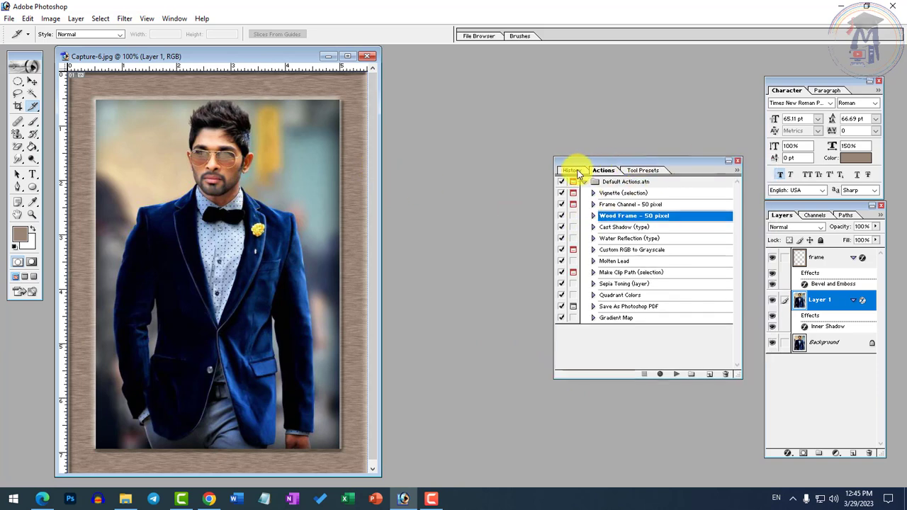
pyautogui.click(572, 170)
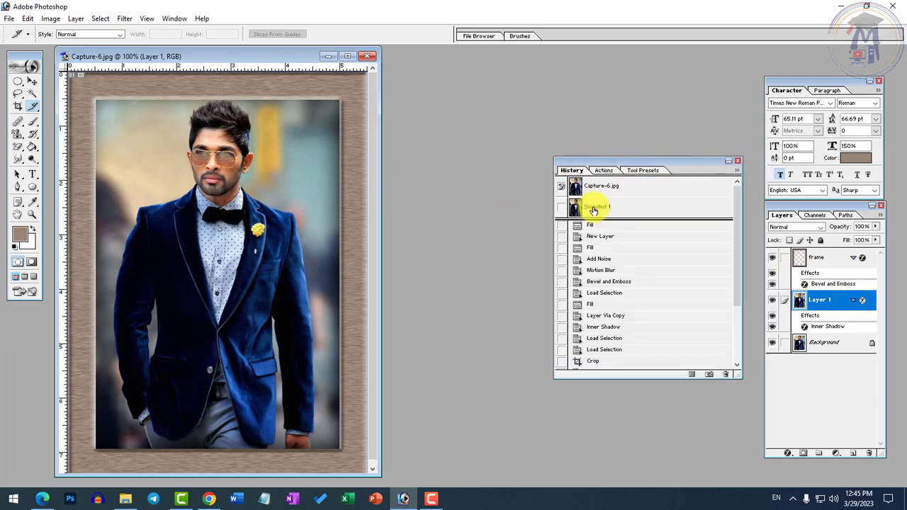
pyautogui.scroll(-5, 654, 300)
pyautogui.scroll(4, 577, 287)
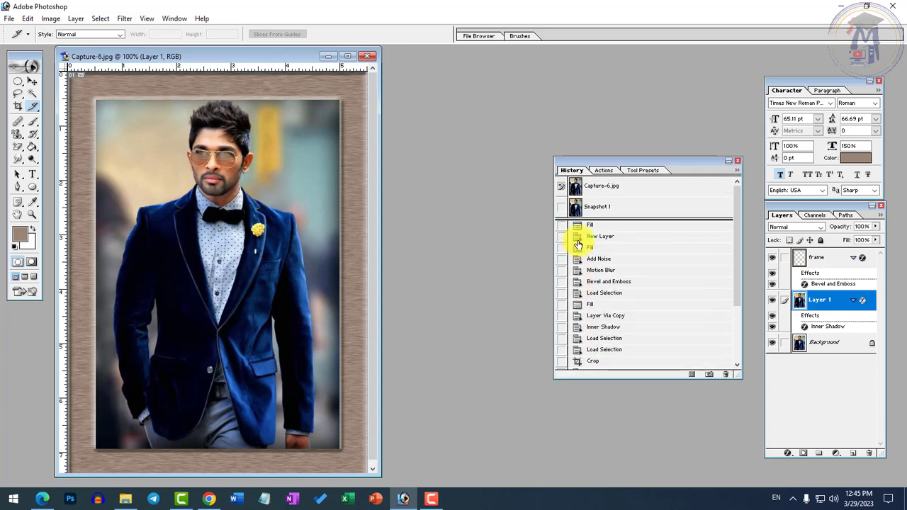
pyautogui.scroll(-5, 585, 270)
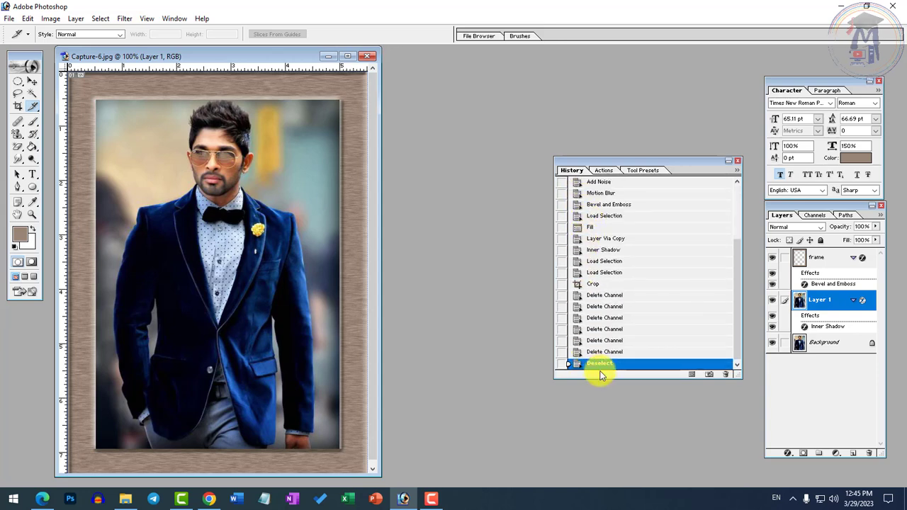
pyautogui.scroll(2, 599, 241)
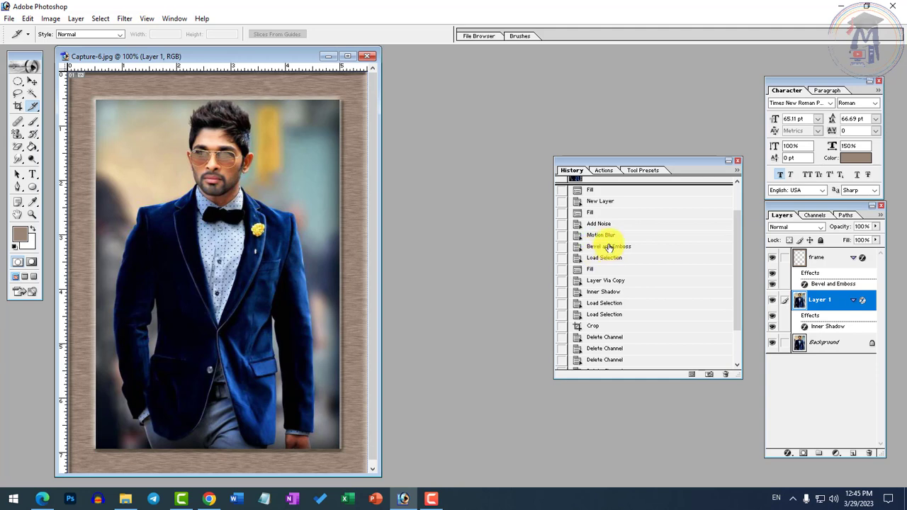
pyautogui.click(613, 170)
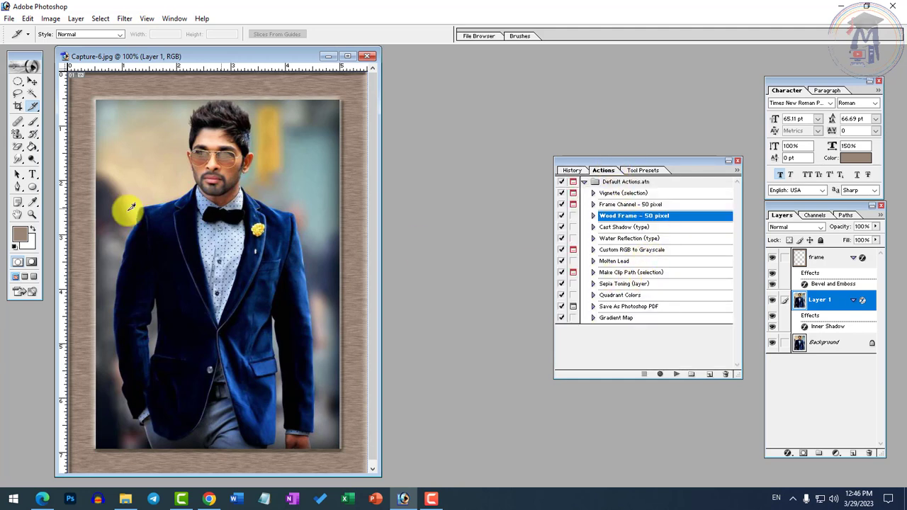
# Step: Open allu-arjun-cute-hd-photos-1080p-wir7h7.jpg, play the Cast Shadow (type) action on it, and show its history
pyautogui.doubleClick(441, 183)
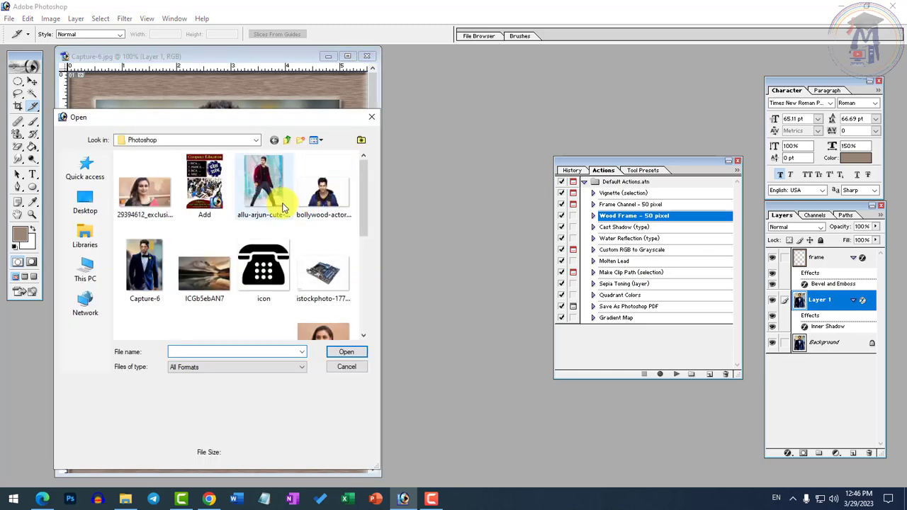
pyautogui.doubleClick(276, 198)
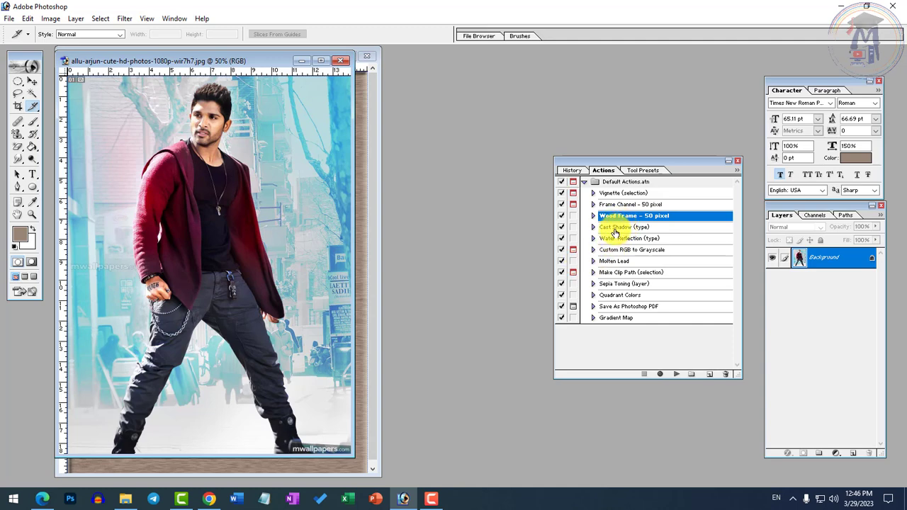
pyautogui.click(613, 228)
pyautogui.click(676, 374)
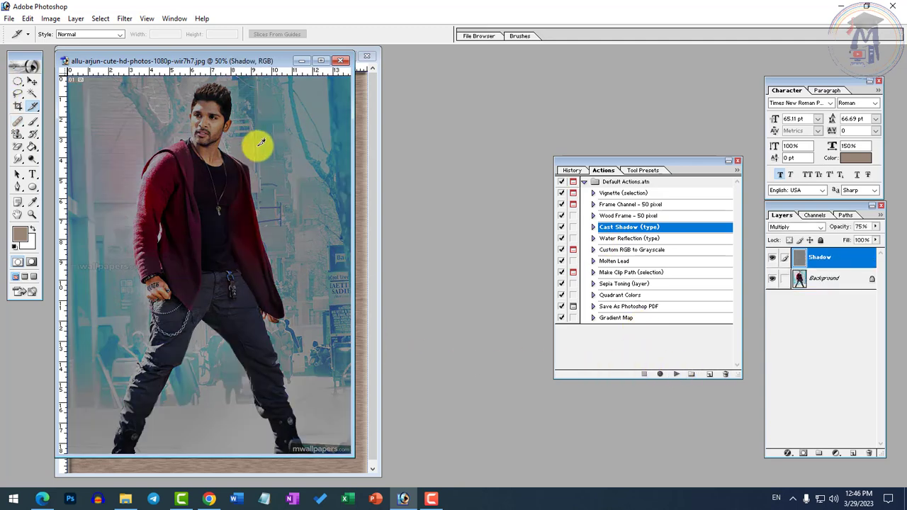
pyautogui.click(573, 171)
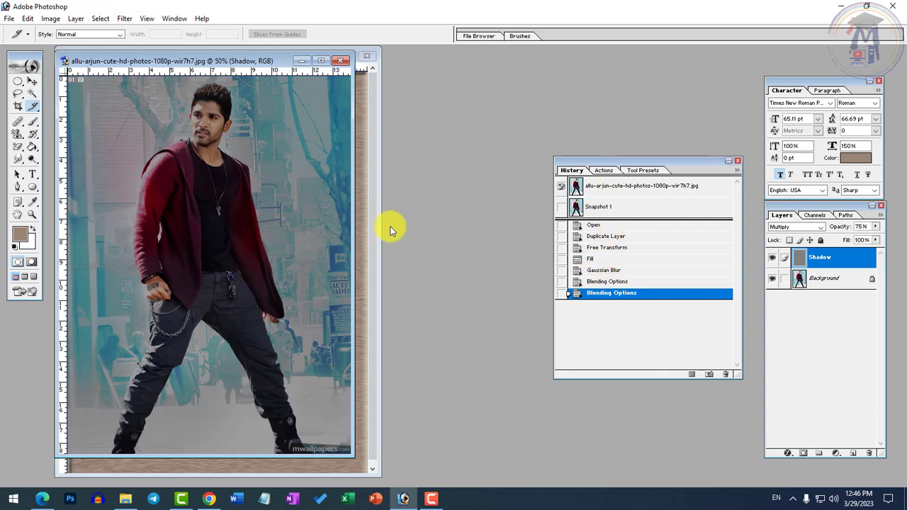
# Step: Open the landscape image ICGb5ebAN7 and play the Quadrant Colors action on it
pyautogui.doubleClick(526, 103)
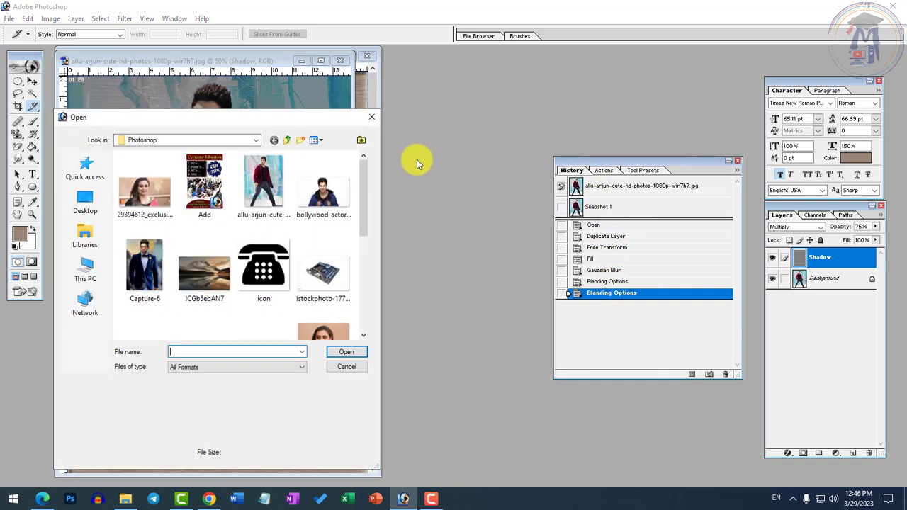
pyautogui.doubleClick(212, 271)
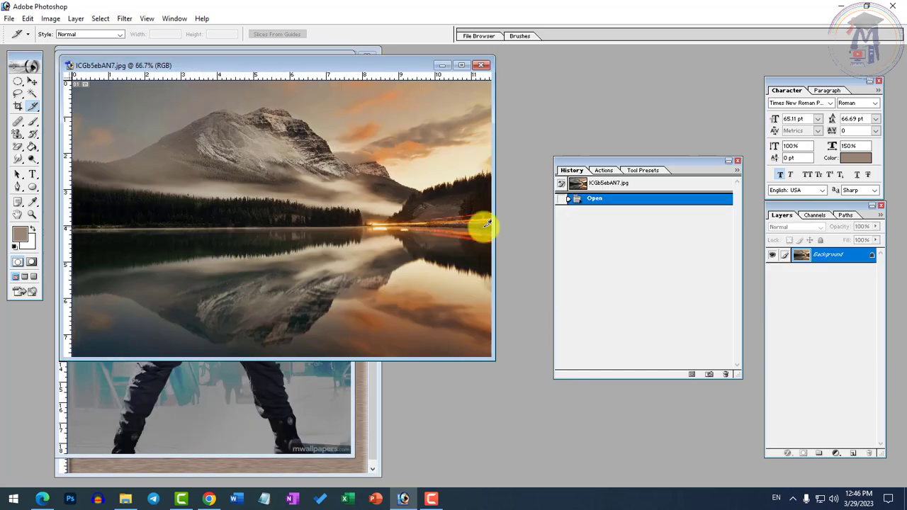
pyautogui.click(603, 170)
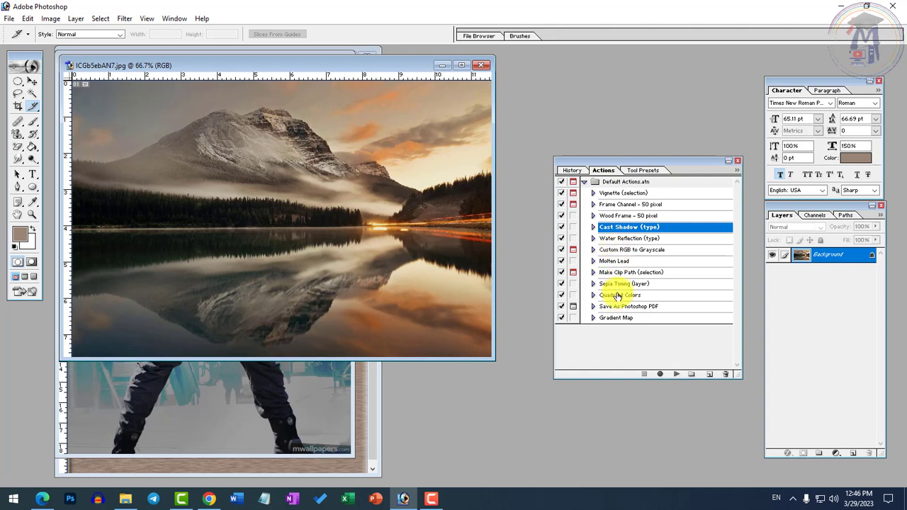
pyautogui.click(676, 373)
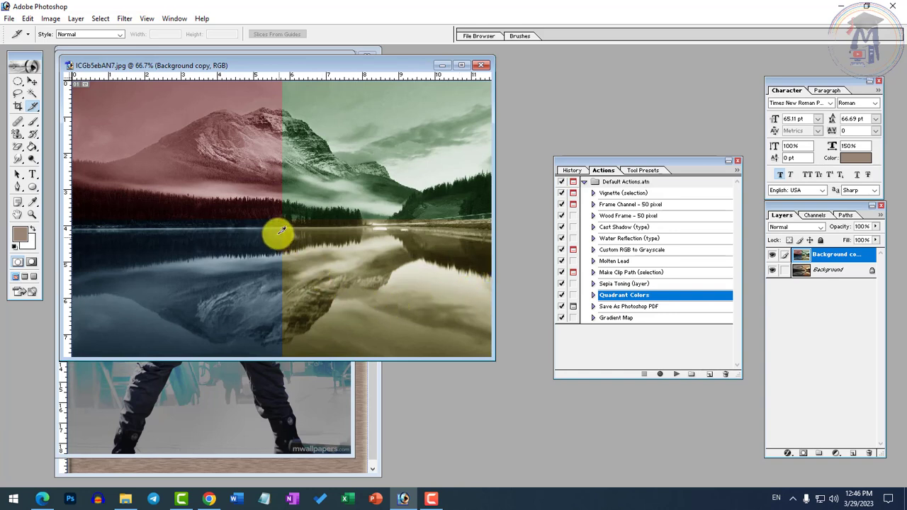
# Step: Close all three open images without saving their changes
pyautogui.click(481, 65)
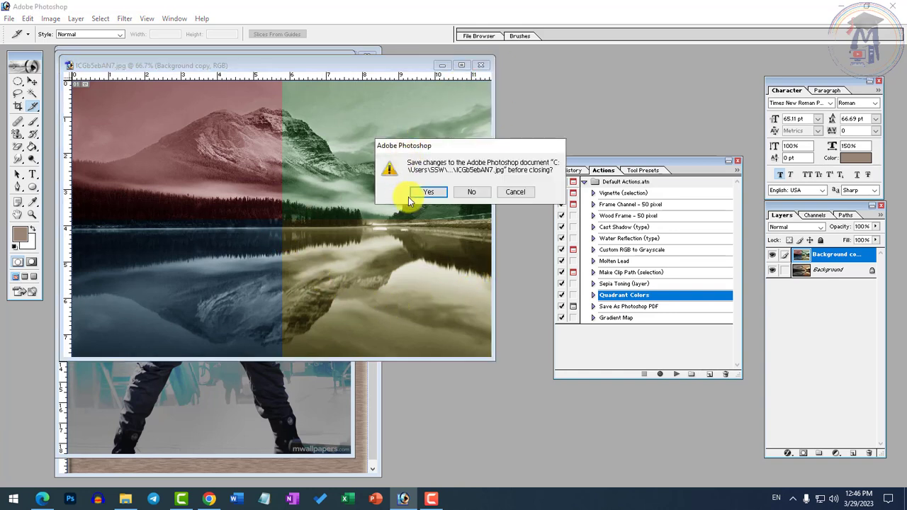
pyautogui.click(475, 191)
pyautogui.click(340, 61)
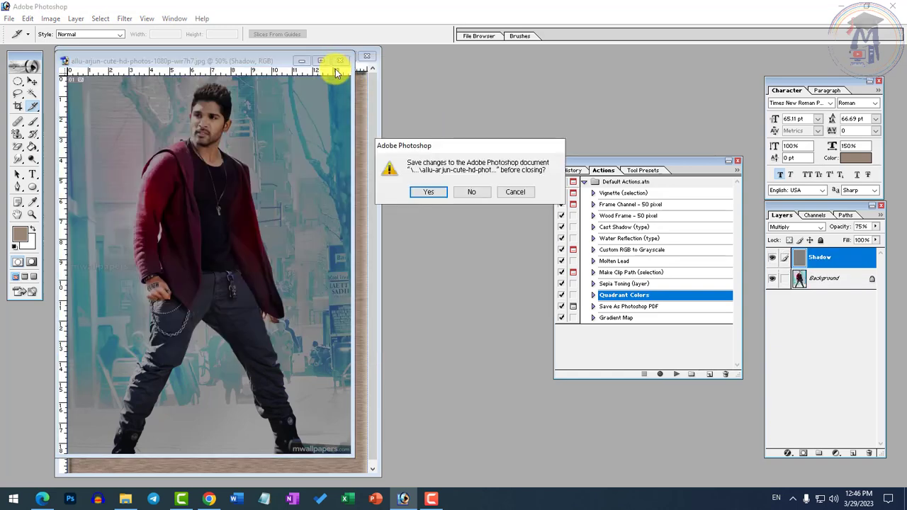
pyautogui.click(471, 191)
pyautogui.click(366, 55)
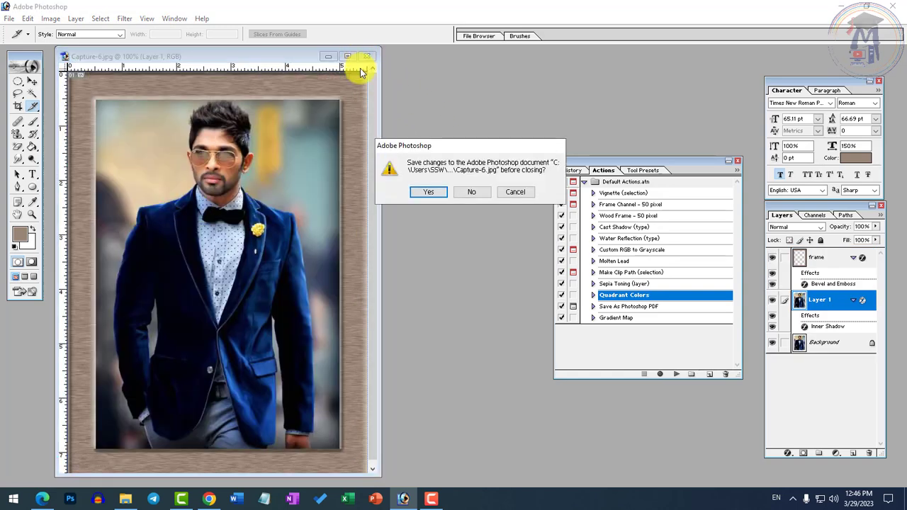
pyautogui.click(467, 192)
# Step: Open 4x6 passport from the Desktop to view its photo layout, and close the image
pyautogui.doubleClick(442, 202)
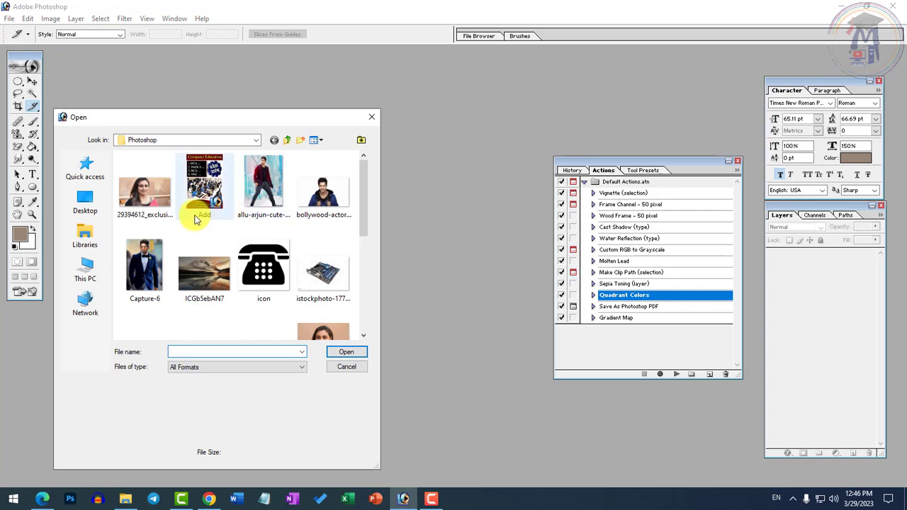
pyautogui.scroll(-3, 212, 241)
pyautogui.scroll(3, 227, 257)
pyautogui.click(85, 201)
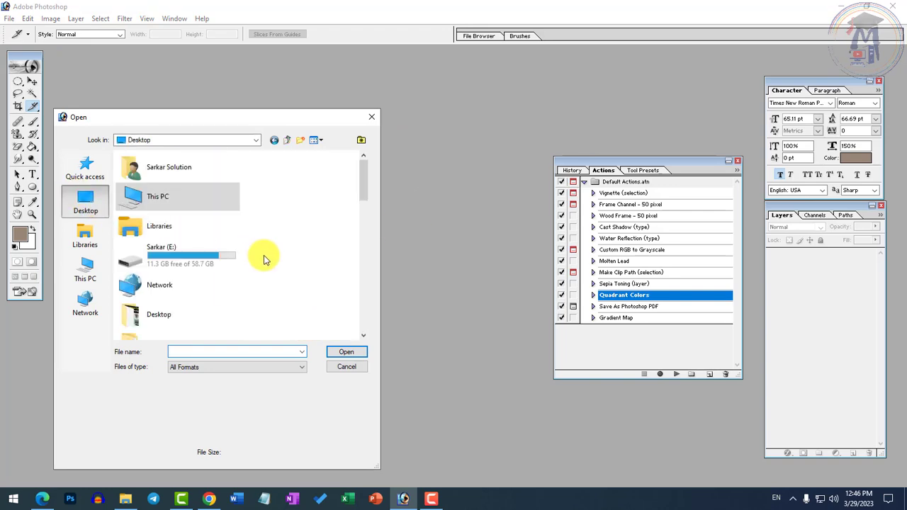
pyautogui.scroll(-5, 256, 261)
pyautogui.scroll(-5, 255, 260)
pyautogui.scroll(5, 206, 268)
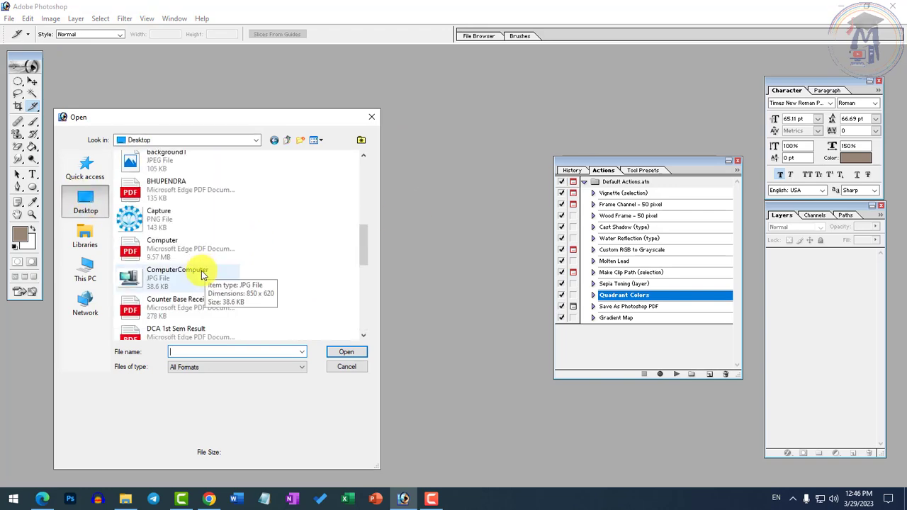
pyautogui.scroll(2, 202, 273)
pyautogui.doubleClick(212, 283)
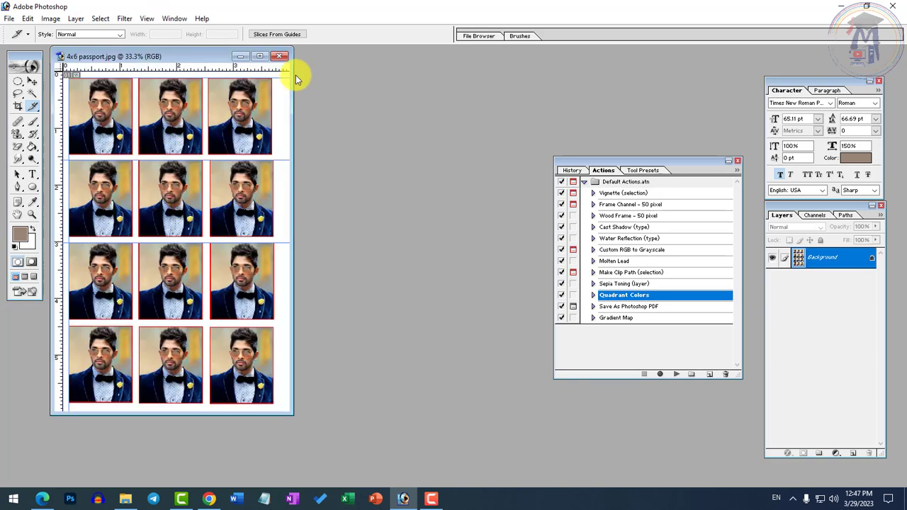
pyautogui.click(282, 57)
# Step: Open Capture-6 from the Photoshop folder in a maximized window, and move the Actions palette clear of the photo
pyautogui.doubleClick(248, 203)
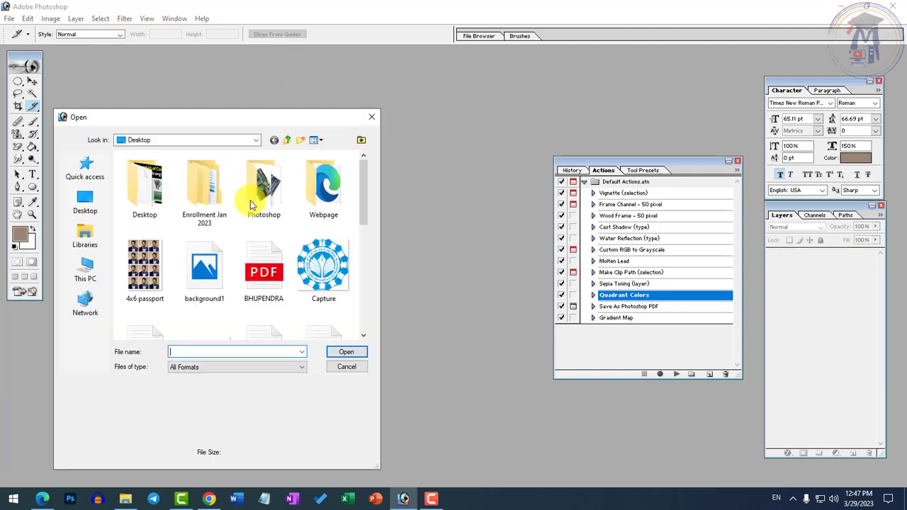
pyautogui.doubleClick(263, 186)
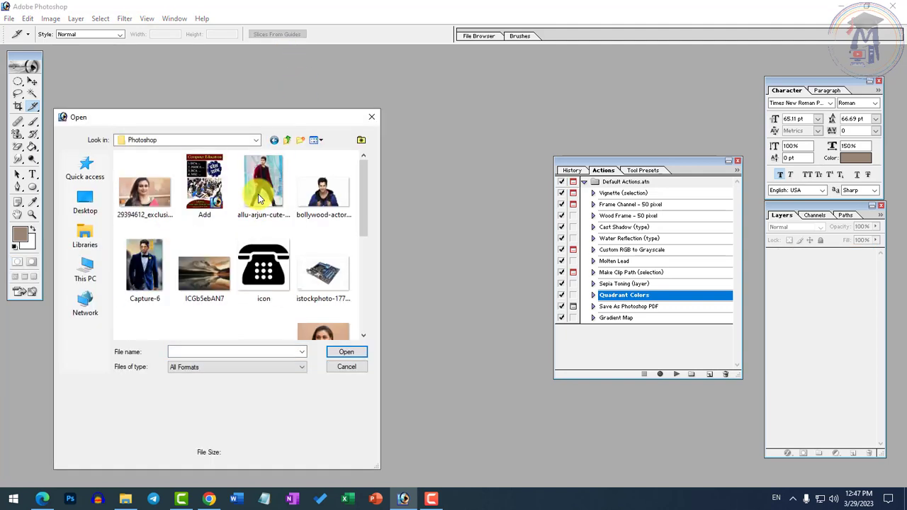
pyautogui.doubleClick(152, 262)
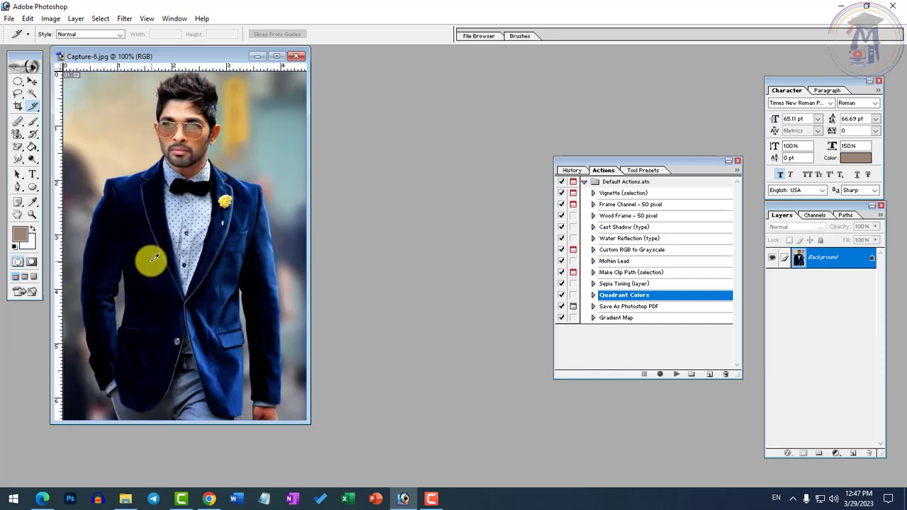
pyautogui.doubleClick(227, 55)
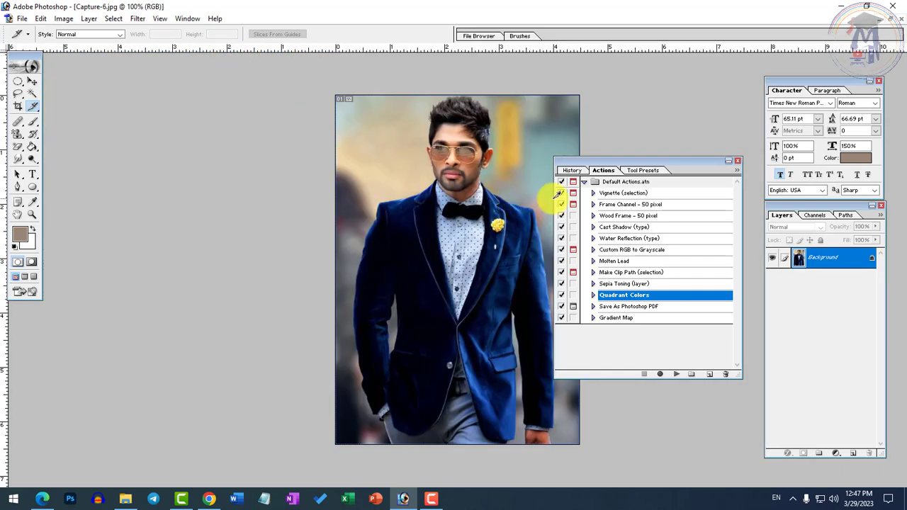
pyautogui.moveTo(666, 171); pyautogui.dragTo(749, 178)
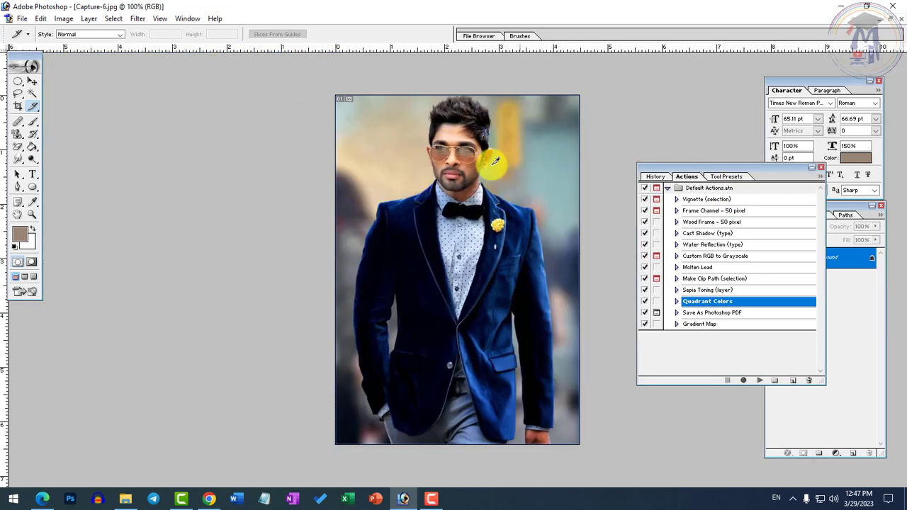
# Step: Crop the portrait to the head and chest at 1.11 in wide, 1.33 in high and 300 pixels/inch
pyautogui.click(19, 108)
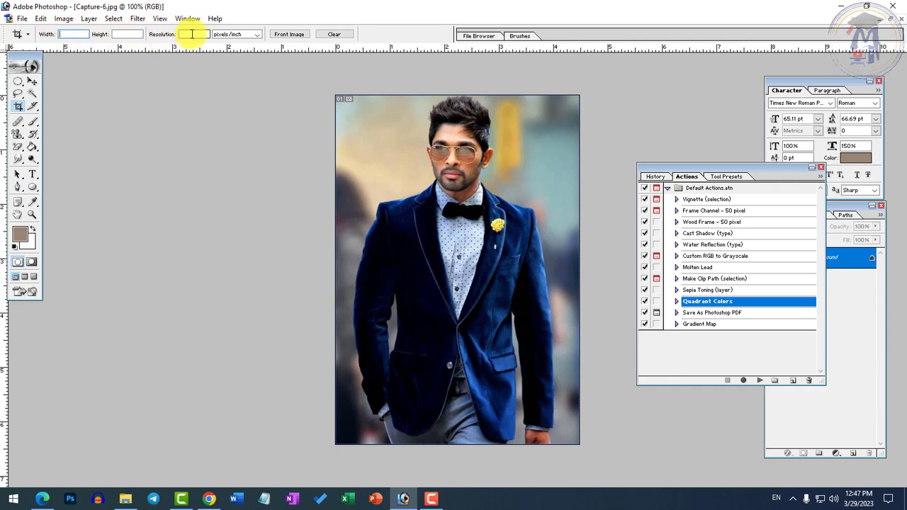
pyautogui.click(120, 41)
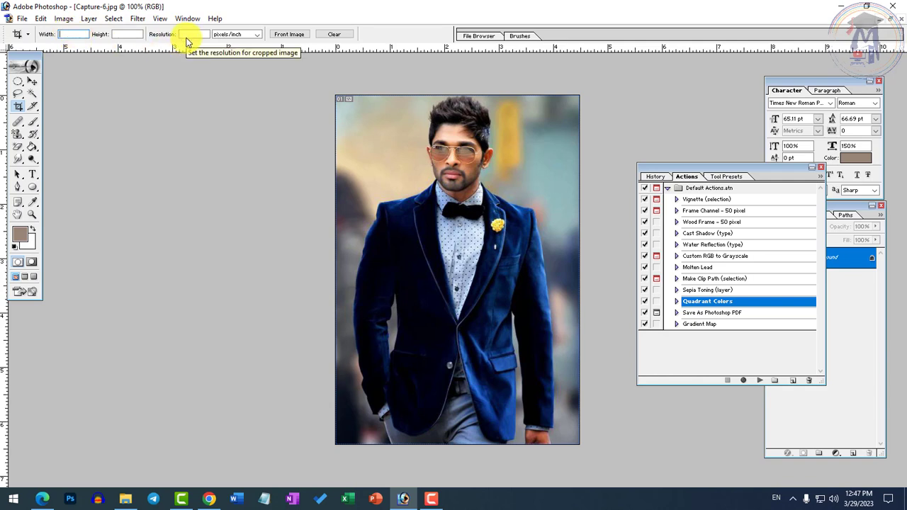
pyautogui.write('1.1in')
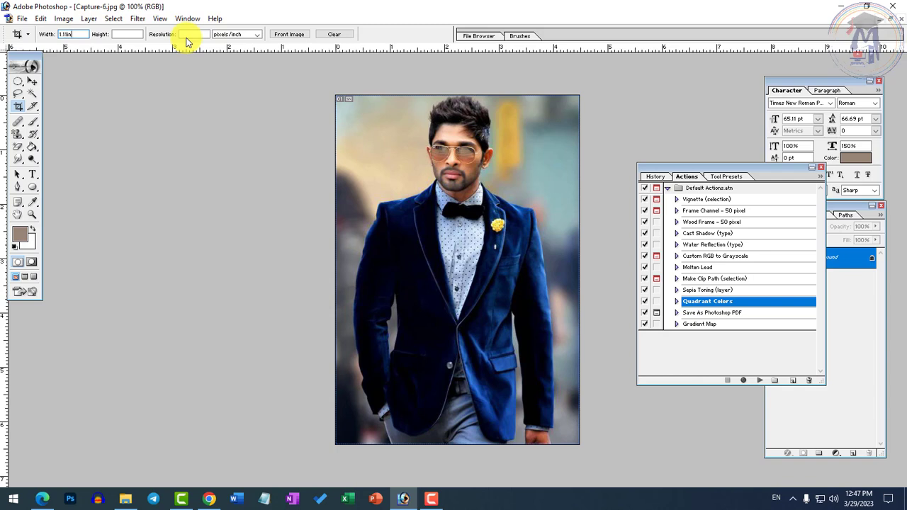
pyautogui.press('Tab')
pyautogui.press('Tab')
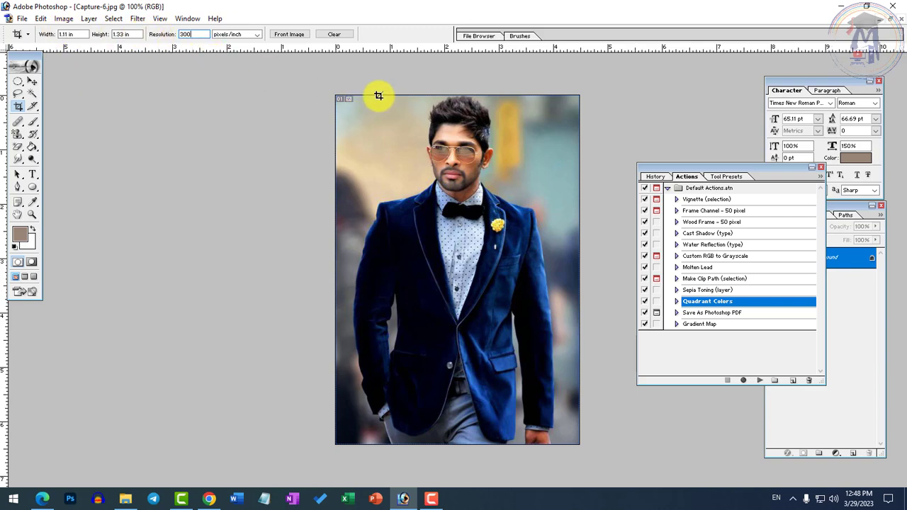
pyautogui.moveTo(378, 94)
pyautogui.mouseDown()
pyautogui.moveTo(435, 192)
pyautogui.moveTo(528, 293)
pyautogui.mouseUp()
pyautogui.press('Return')
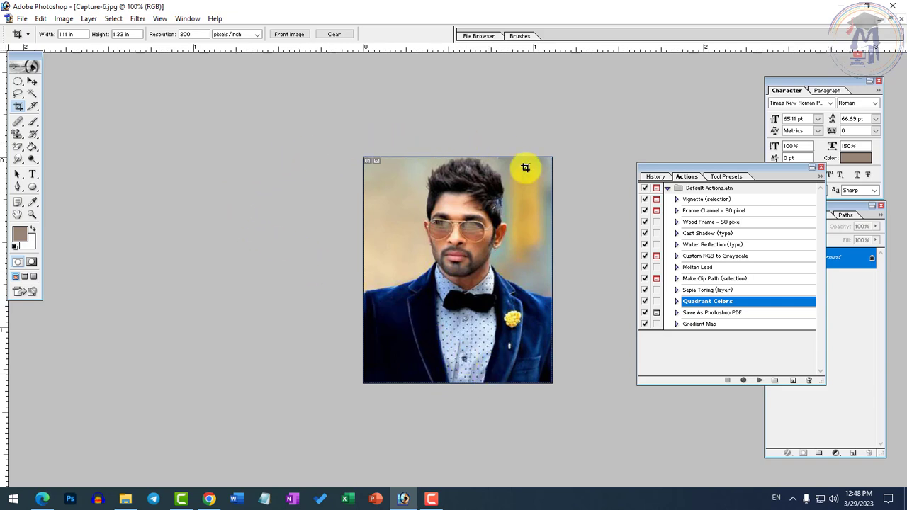
# Step: Create a white RGB document from the 4 x 6 preset at 300 pixels/inch, and place its window beside the portrait
pyautogui.click(22, 19)
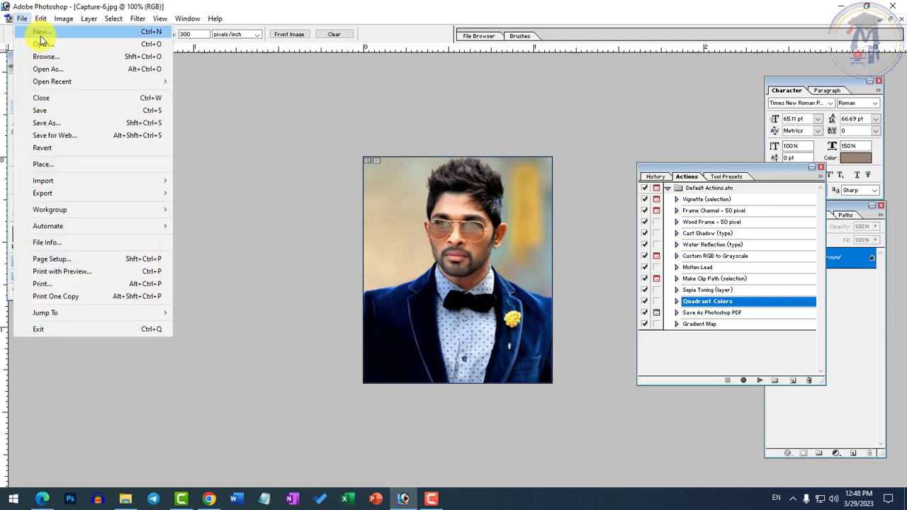
pyautogui.click(35, 29)
pyautogui.click(461, 206)
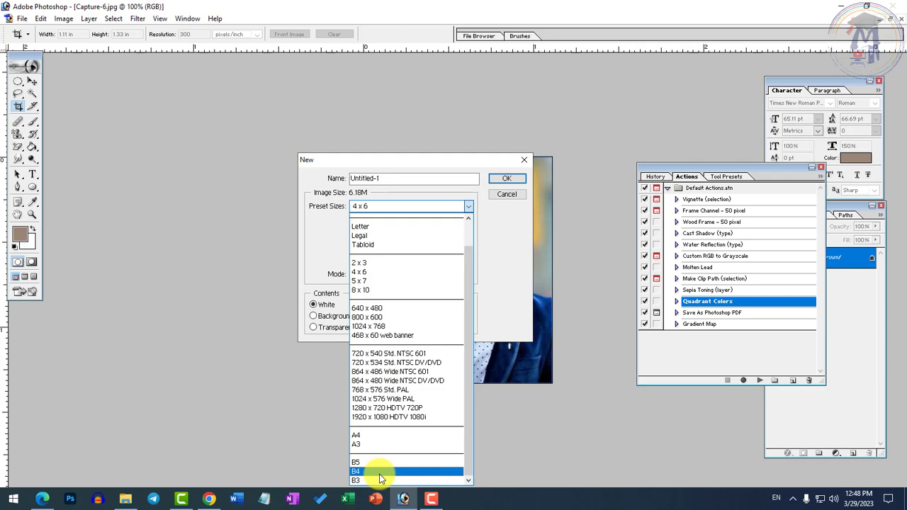
pyautogui.click(360, 273)
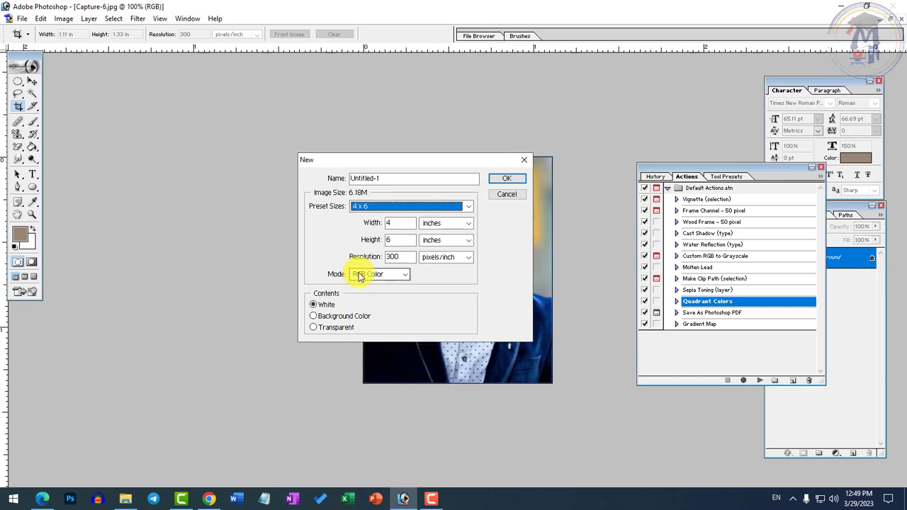
pyautogui.click(509, 181)
pyautogui.moveTo(182, 63); pyautogui.dragTo(464, 73)
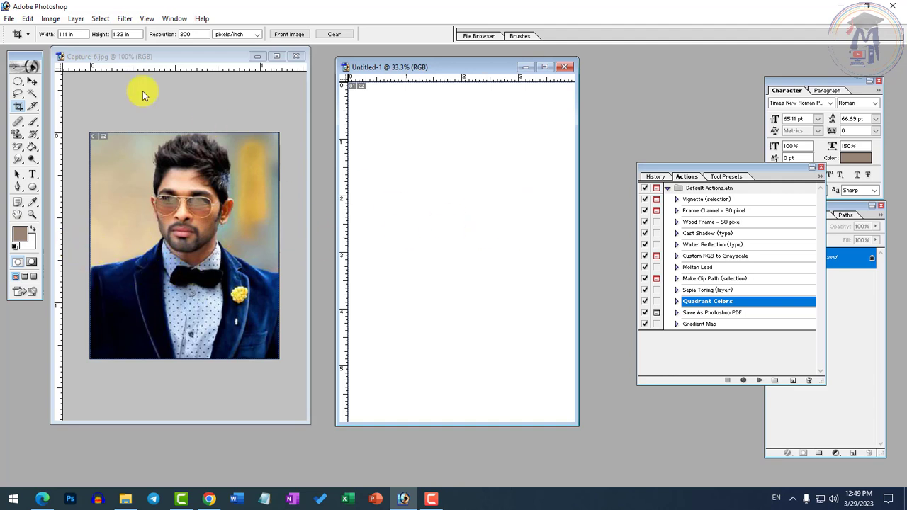
# Step: Add a horizontal guide and a vertical guide about 0.1 in inside the blank page's top and left edges
pyautogui.click(32, 82)
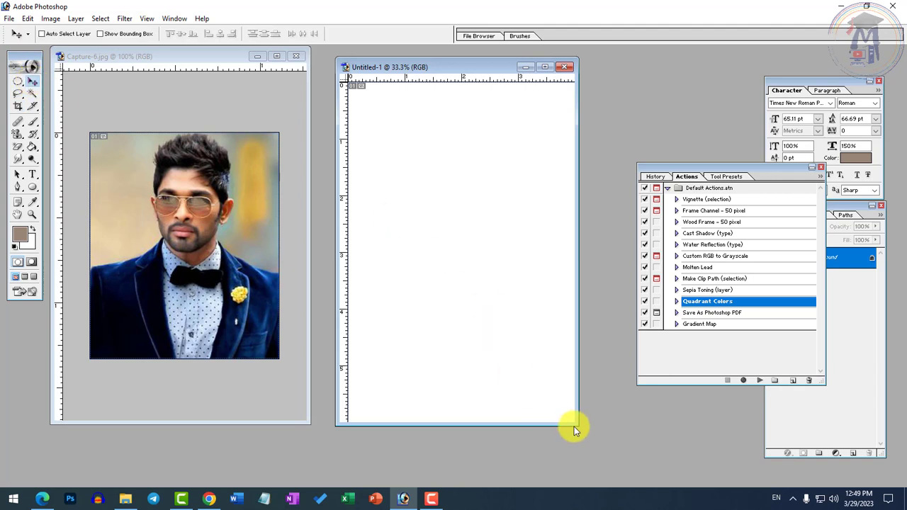
pyautogui.moveTo(573, 424); pyautogui.dragTo(663, 469)
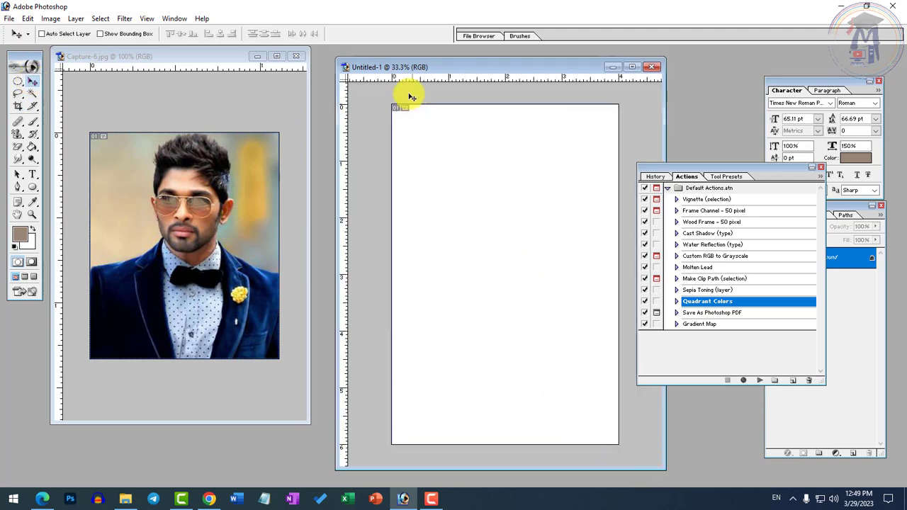
pyautogui.moveTo(444, 80); pyautogui.dragTo(444, 111)
pyautogui.moveTo(344, 168); pyautogui.dragTo(397, 182)
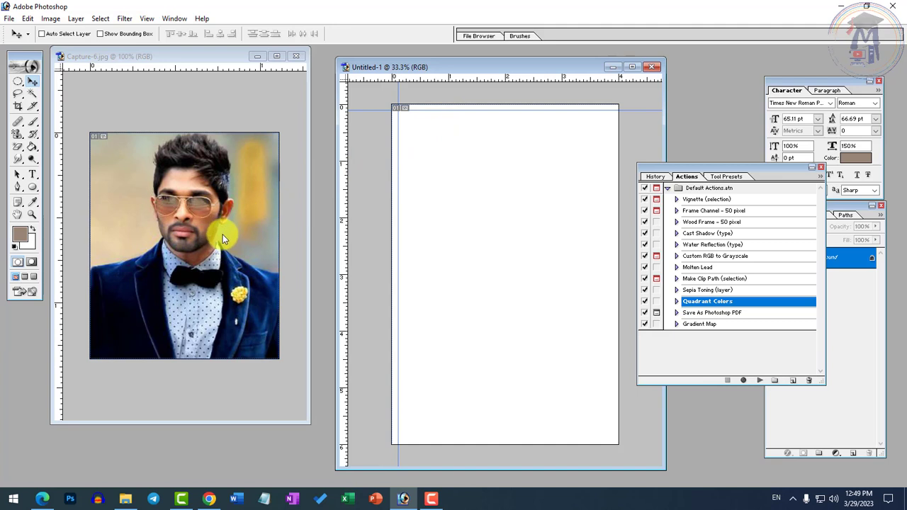
# Step: Copy the cropped portrait into the blank 4 x 6 document as a new layer, using the Move tool
pyautogui.click(32, 93)
pyautogui.click(33, 82)
pyautogui.moveTo(160, 231); pyautogui.dragTo(487, 267)
pyautogui.moveTo(265, 253); pyautogui.dragTo(491, 212)
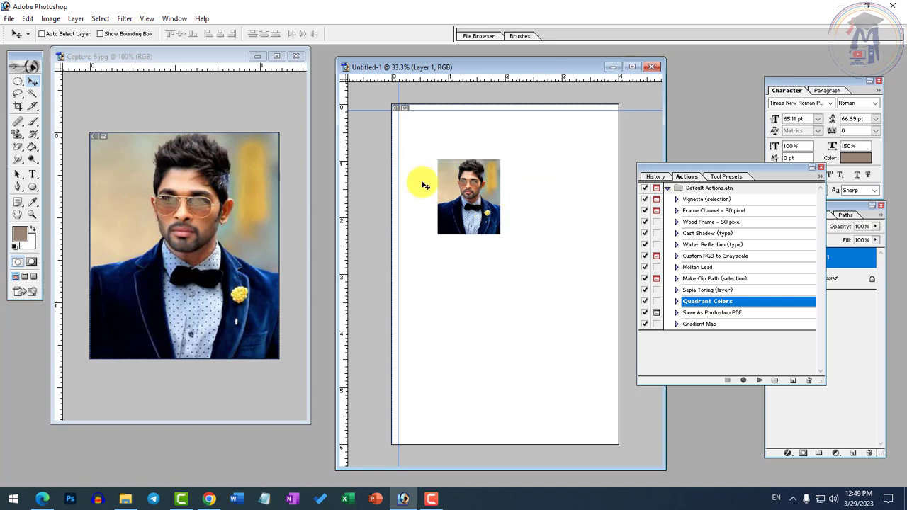
pyautogui.click(28, 18)
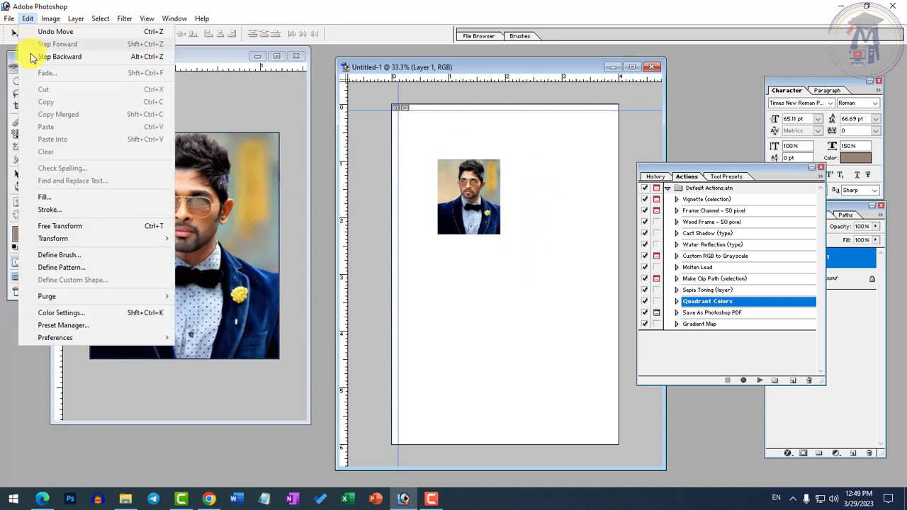
pyautogui.click(493, 198)
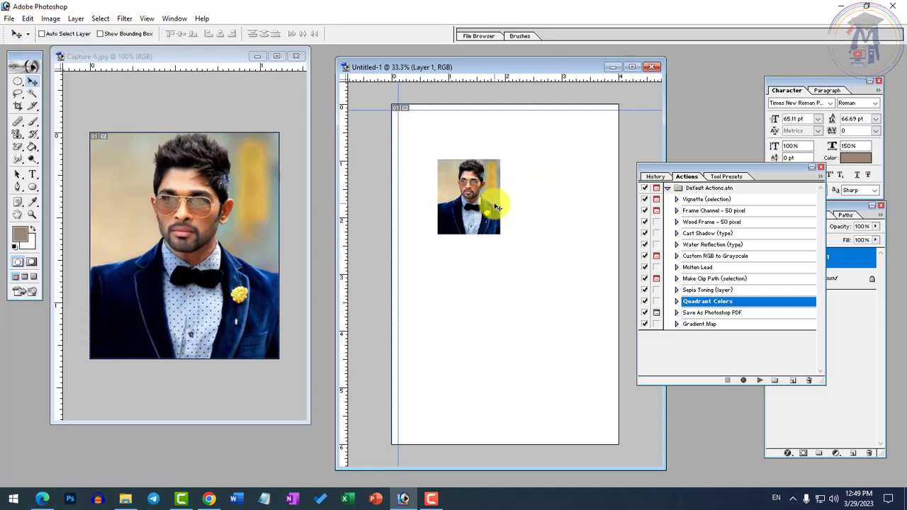
pyautogui.hotkey('alt', 'e')
pyautogui.press('s')
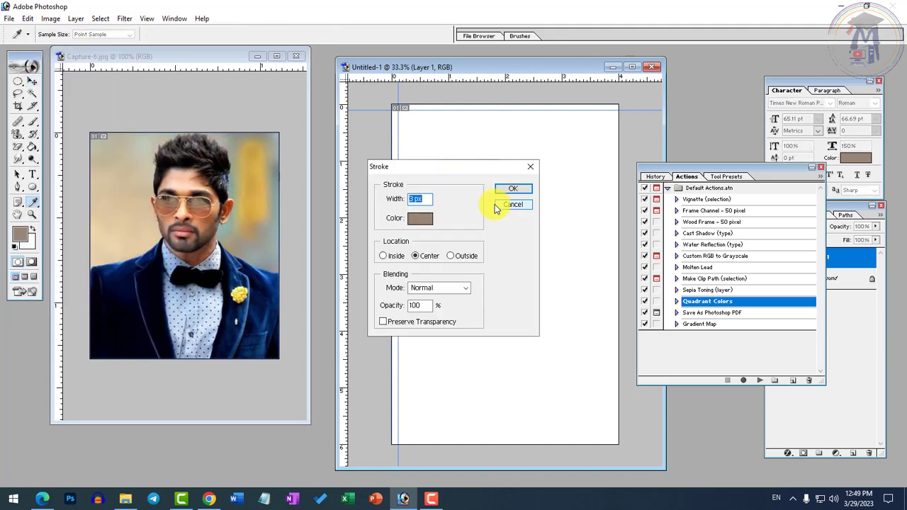
pyautogui.click(512, 205)
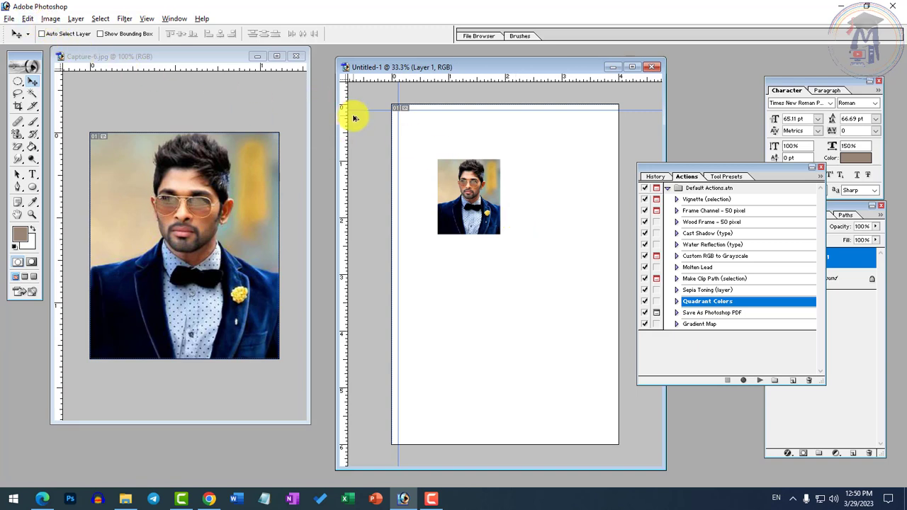
pyautogui.hotkey('alt', 'e')
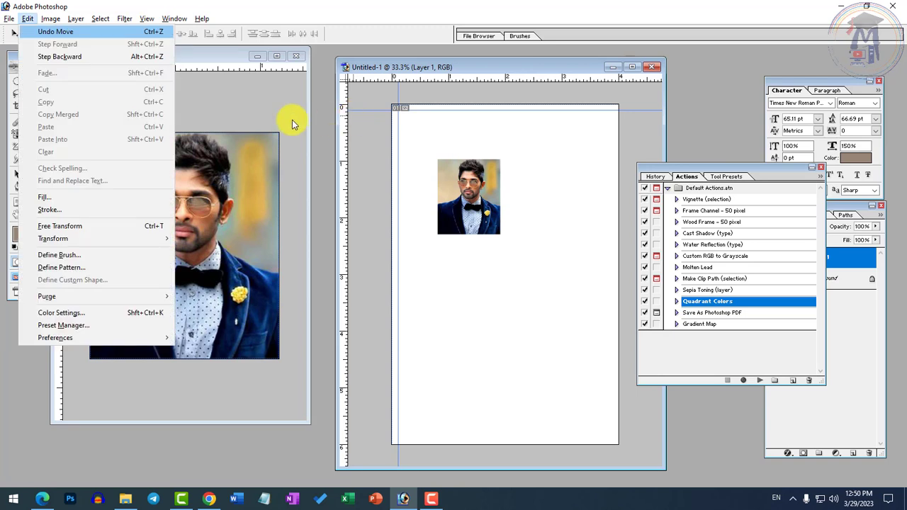
pyautogui.press('Escape')
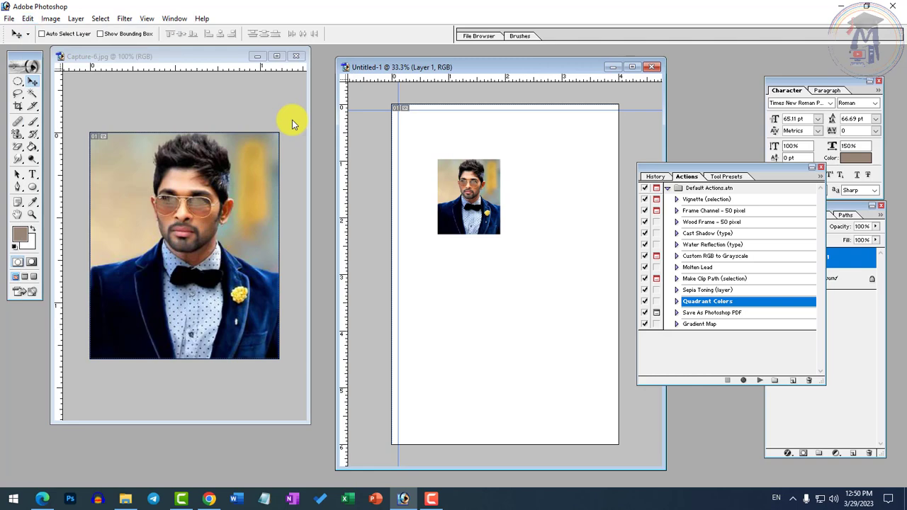
# Step: Apply a 3 px centered stroke in dark red 8A0000 around the portrait layer
pyautogui.hotkey('alt', 'e')
pyautogui.press('s')
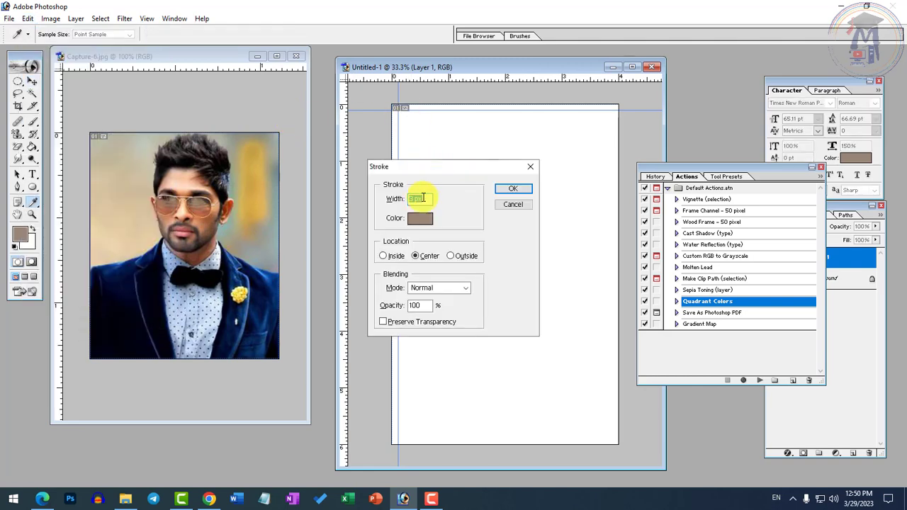
pyautogui.click(421, 219)
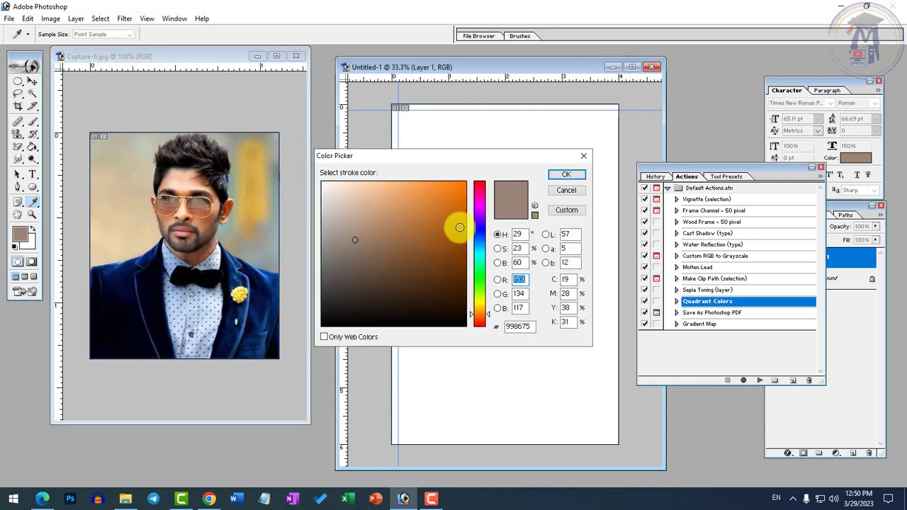
pyautogui.moveTo(482, 203); pyautogui.dragTo(480, 143)
pyautogui.moveTo(439, 209)
pyautogui.mouseDown()
pyautogui.moveTo(305, 303)
pyautogui.moveTo(254, 364)
pyautogui.moveTo(463, 243)
pyautogui.moveTo(480, 156)
pyautogui.moveTo(463, 224)
pyautogui.moveTo(494, 246)
pyautogui.mouseUp()
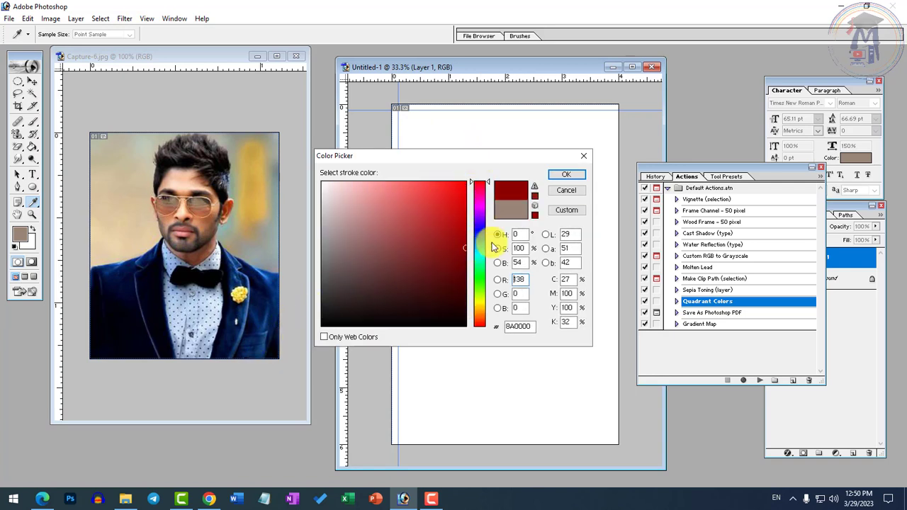
pyautogui.click(579, 175)
pyautogui.click(507, 187)
pyautogui.press('v')
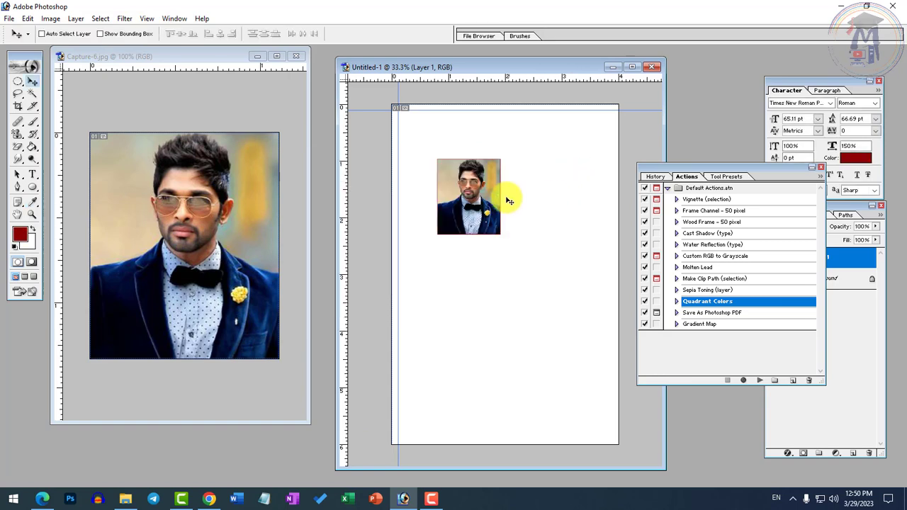
# Step: Strengthen the portrait's dark red outline with another stroke, and move the portrait to the corner where the two guides cross
pyautogui.hotkey('alt', 'e')
pyautogui.press('s')
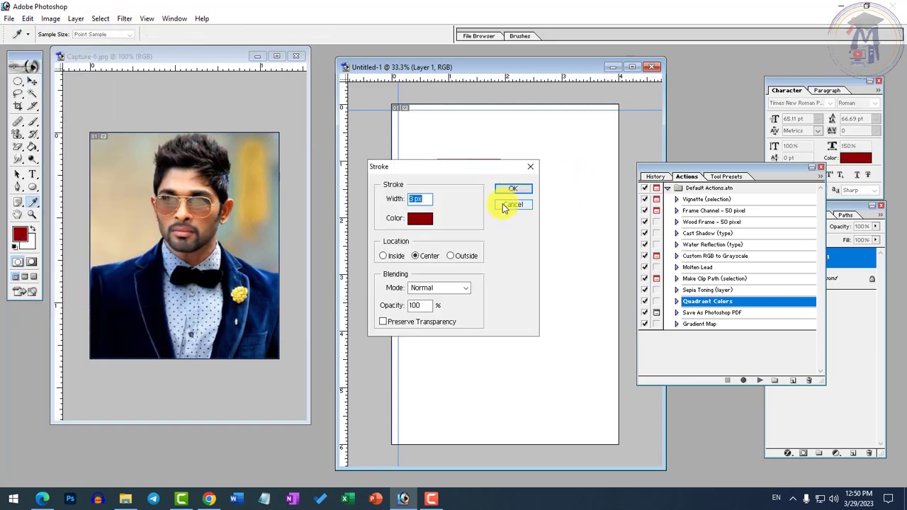
pyautogui.click(503, 207)
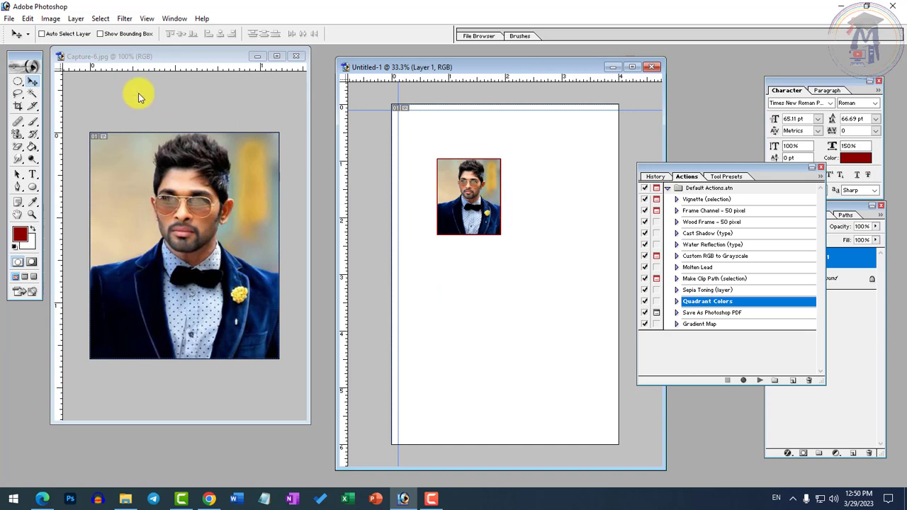
pyautogui.moveTo(499, 222); pyautogui.dragTo(453, 174)
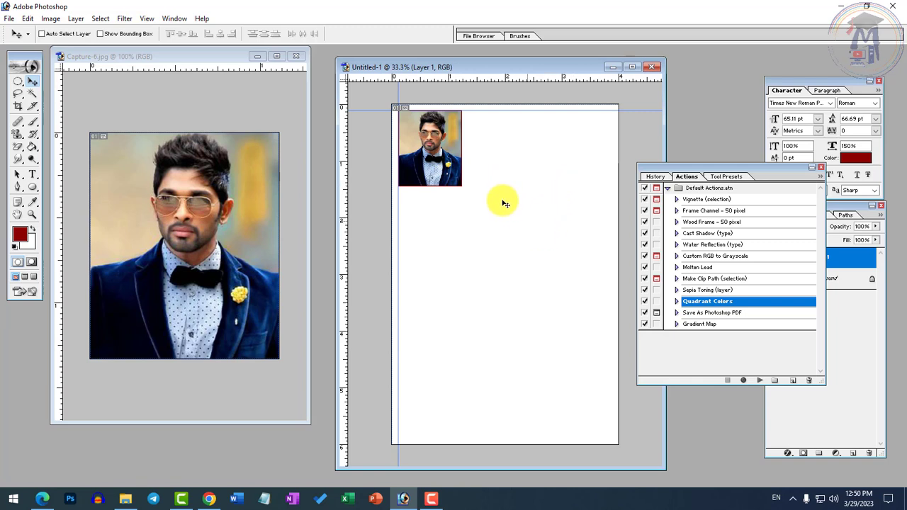
# Step: Try placing two copies of the portrait in a row beside the first, and undo both copies
pyautogui.moveTo(449, 162); pyautogui.dragTo(586, 170)
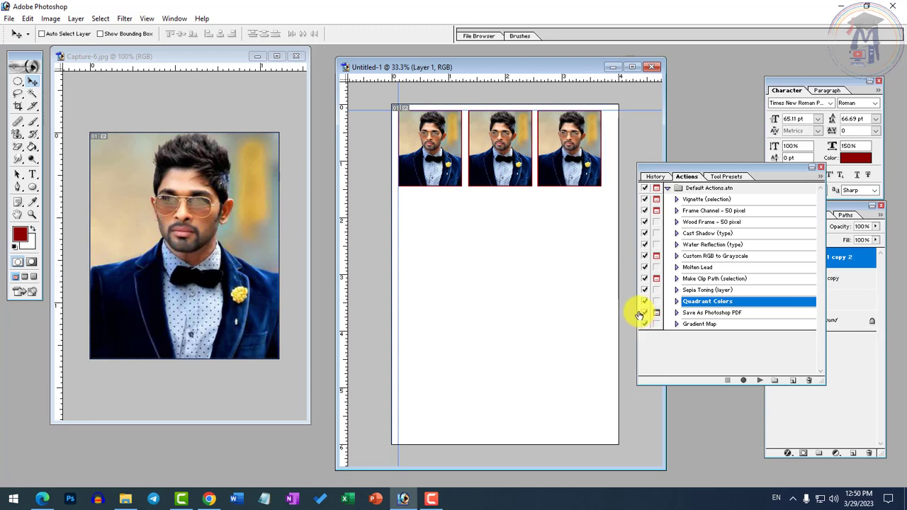
pyautogui.hotkey('ctrl', 'alt', 'z')
pyautogui.hotkey('ctrl', 'alt', 'z')
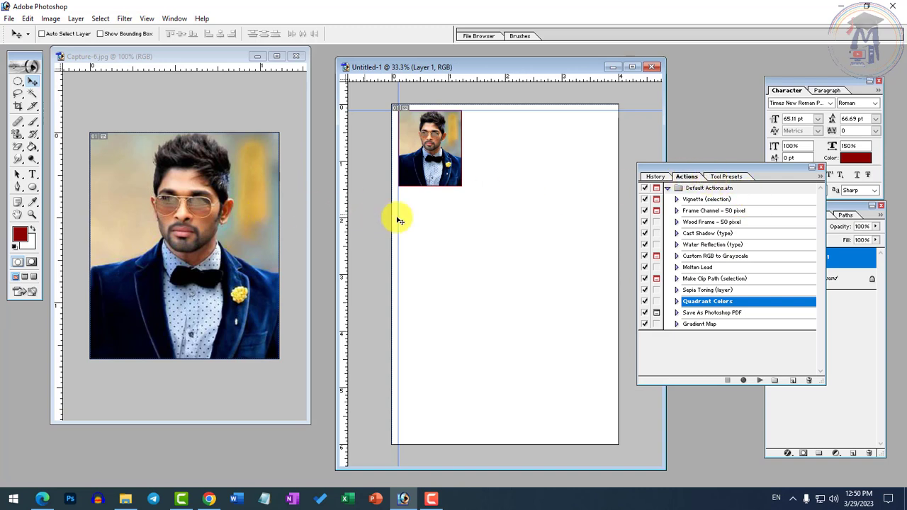
# Step: Create a new action named 12 Passport in the Default Actions.atn set
pyautogui.click(819, 176)
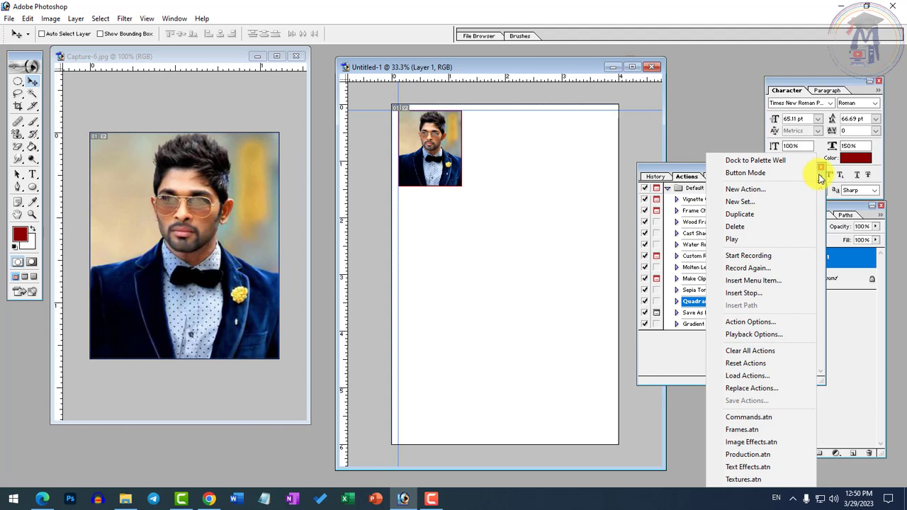
pyautogui.click(745, 189)
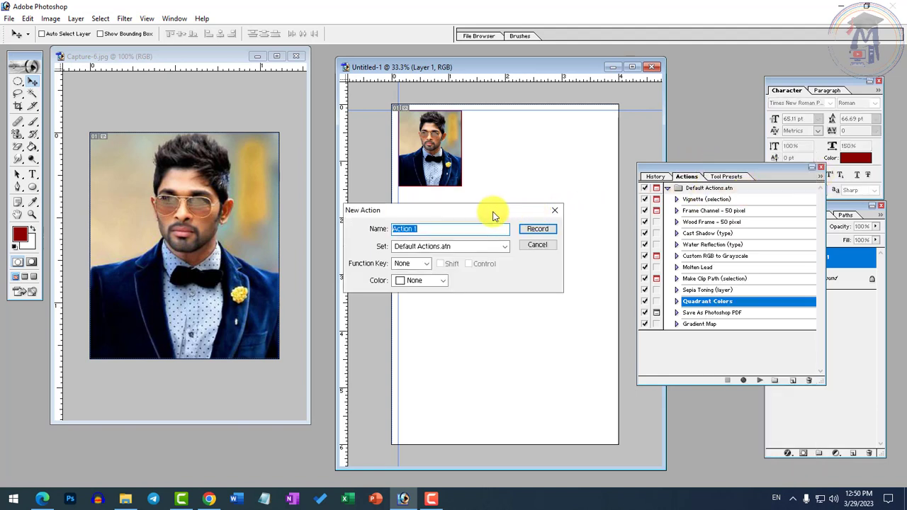
pyautogui.moveTo(491, 213); pyautogui.dragTo(636, 211)
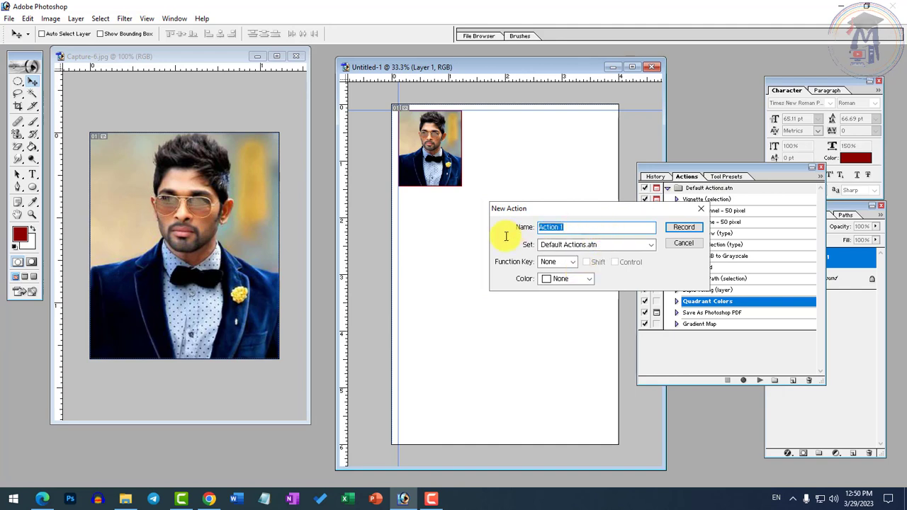
pyautogui.write('12 Pass')
pyautogui.press('BackSpace')
pyautogui.press('BackSpace')
pyautogui.write('port')
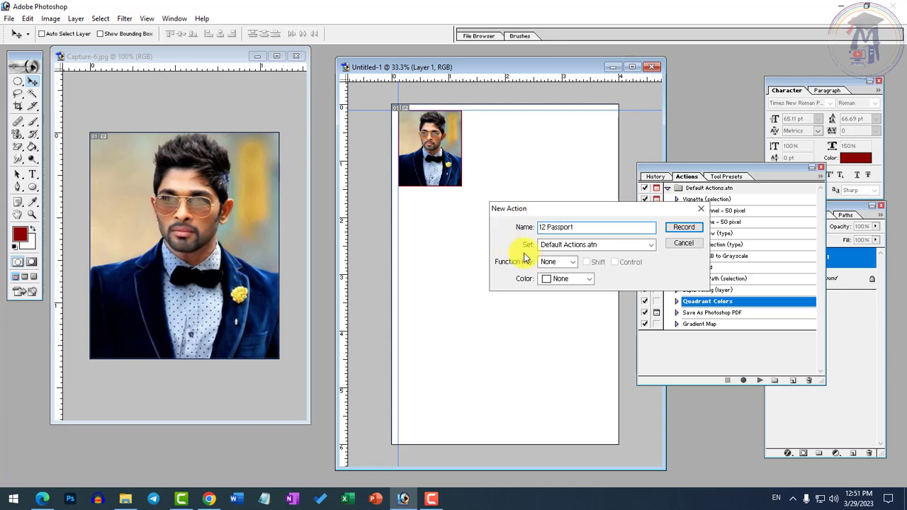
# Step: Assign function key F6 with Shift and the color Green to the new action, and start recording it
pyautogui.click(568, 261)
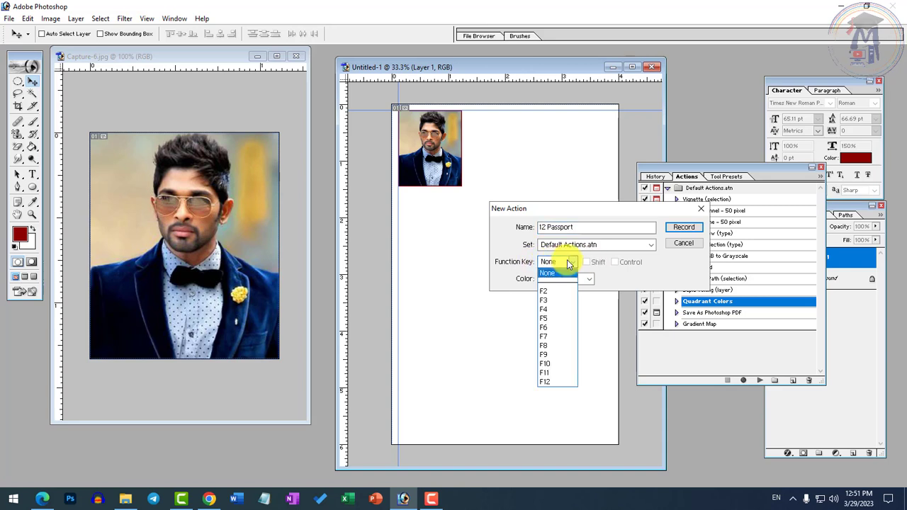
pyautogui.click(549, 328)
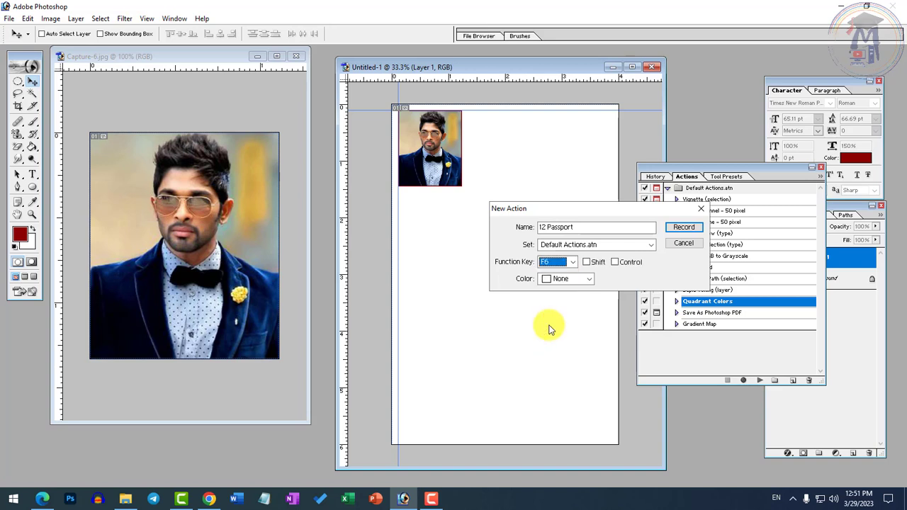
pyautogui.click(593, 264)
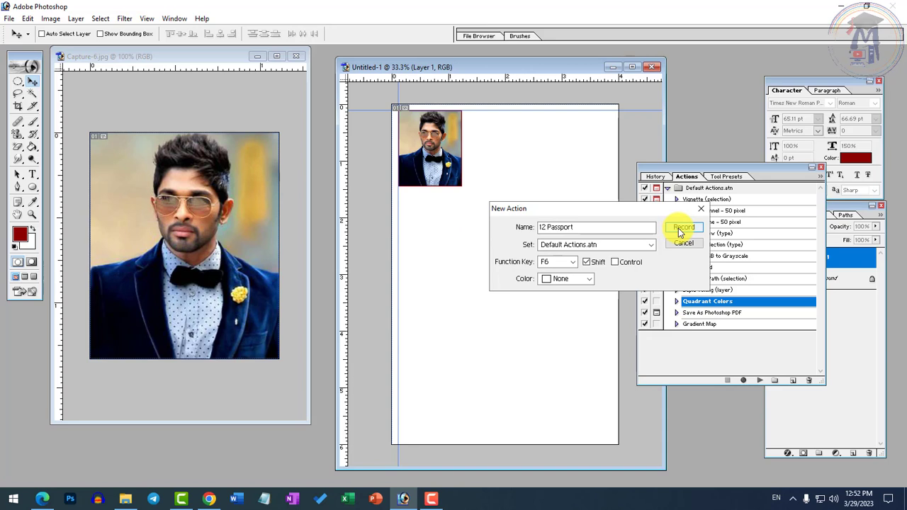
pyautogui.click(589, 279)
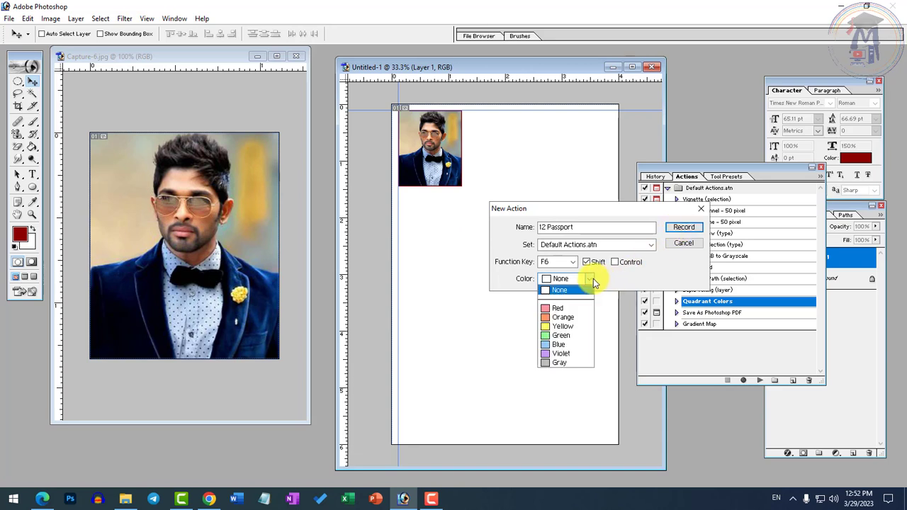
pyautogui.click(559, 336)
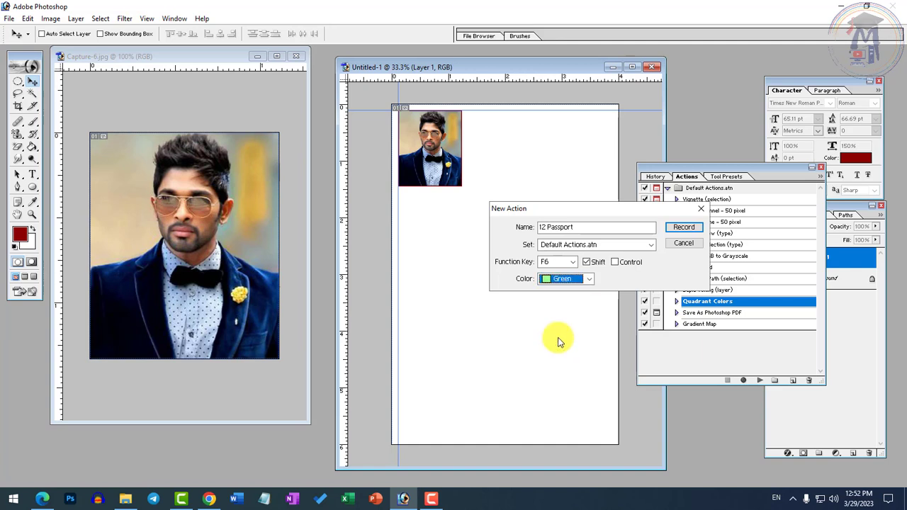
pyautogui.click(683, 227)
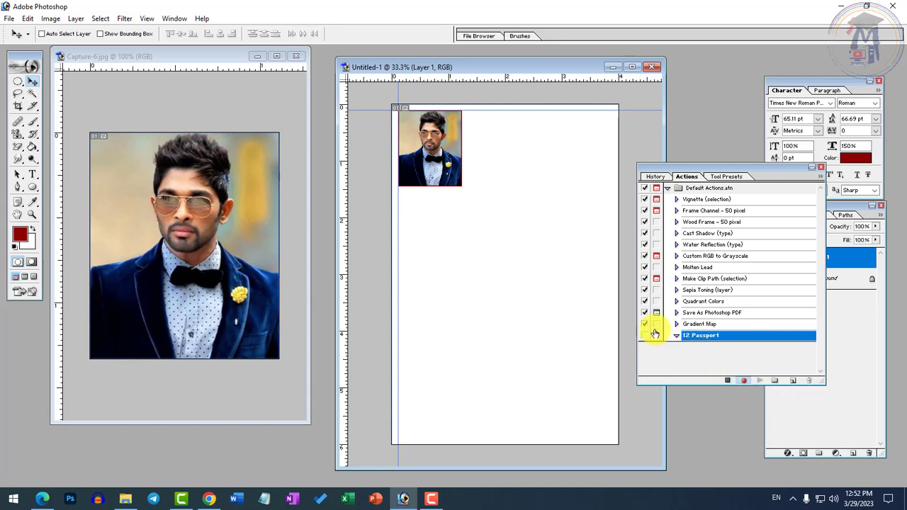
# Step: Maximize the 4 x 6 document and place two copies of the portrait in a row beside the first
pyautogui.doubleClick(587, 68)
pyautogui.click(549, 146)
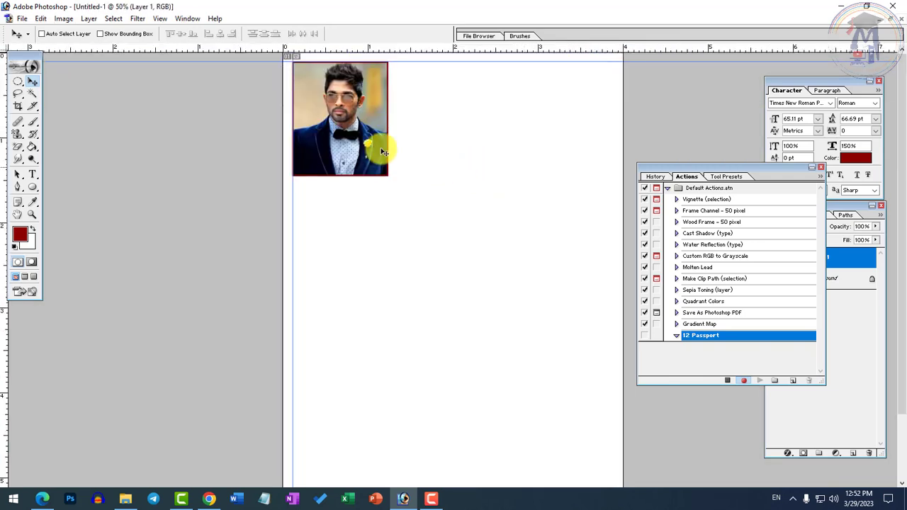
pyautogui.moveTo(347, 137); pyautogui.dragTo(549, 135)
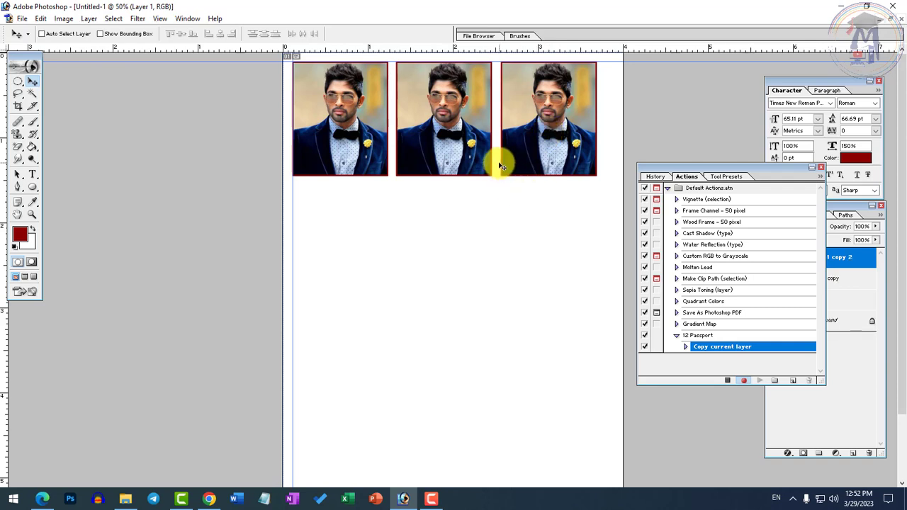
# Step: Merge the three portrait layers of the first row into one layer, starting from Layer 1 copy 2
pyautogui.click(61, 18)
pyautogui.moveTo(89, 18)
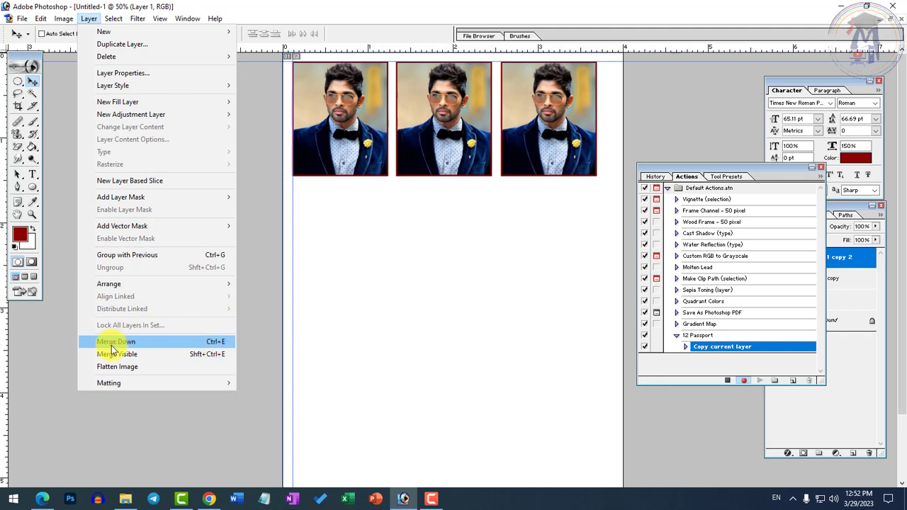
pyautogui.click(544, 116)
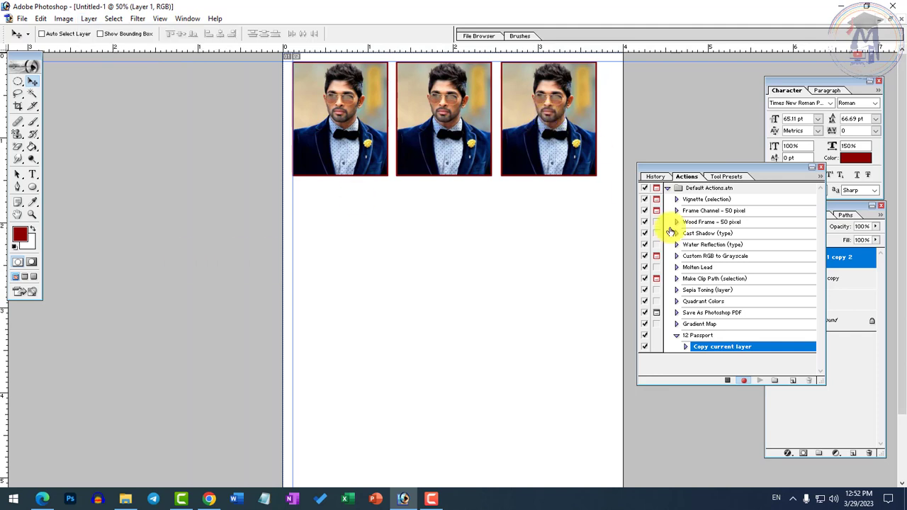
pyautogui.click(865, 278)
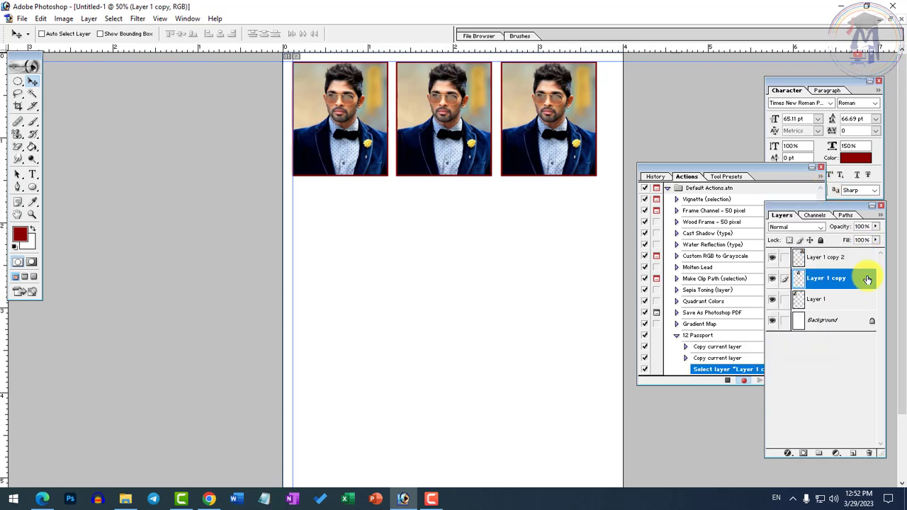
pyautogui.click(831, 259)
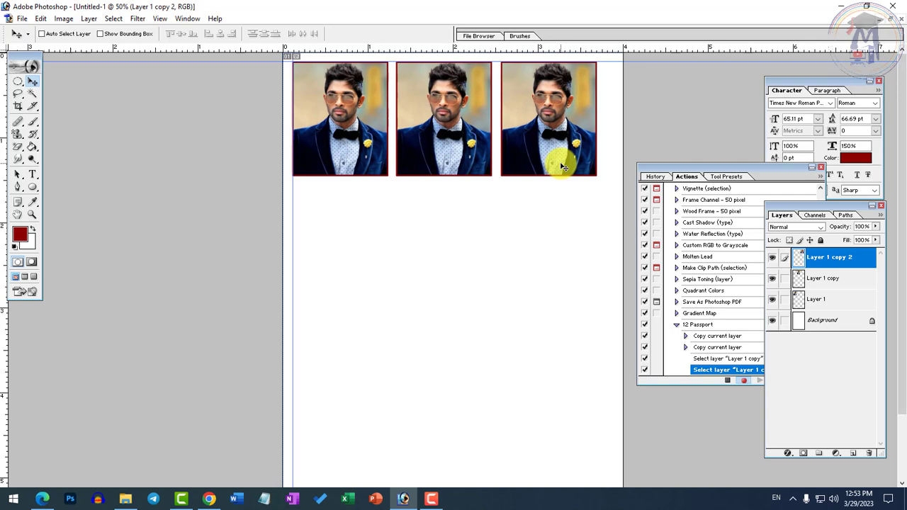
pyautogui.hotkey('ctrl', 'e')
pyautogui.hotkey('ctrl', 'e')
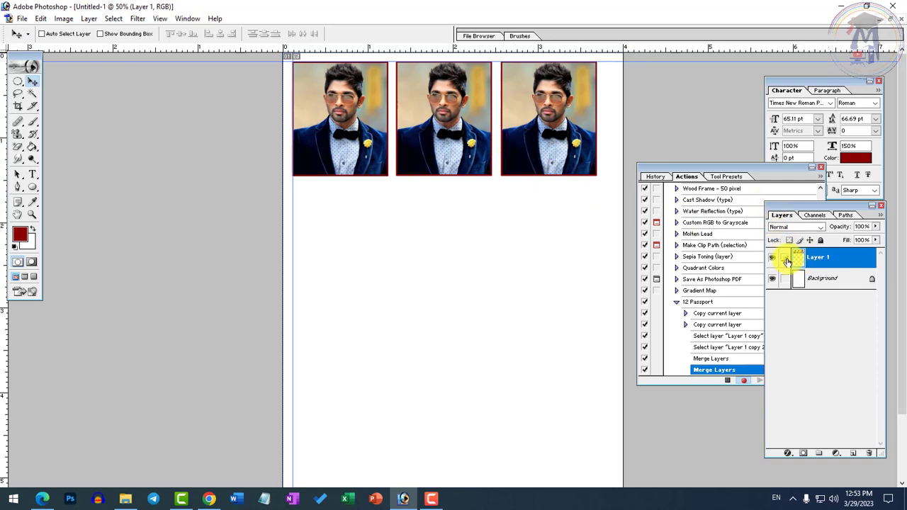
# Step: Copy the row of three portraits into three more rows below it, and merge all four rows into one layer
pyautogui.moveTo(518, 169); pyautogui.dragTo(518, 287)
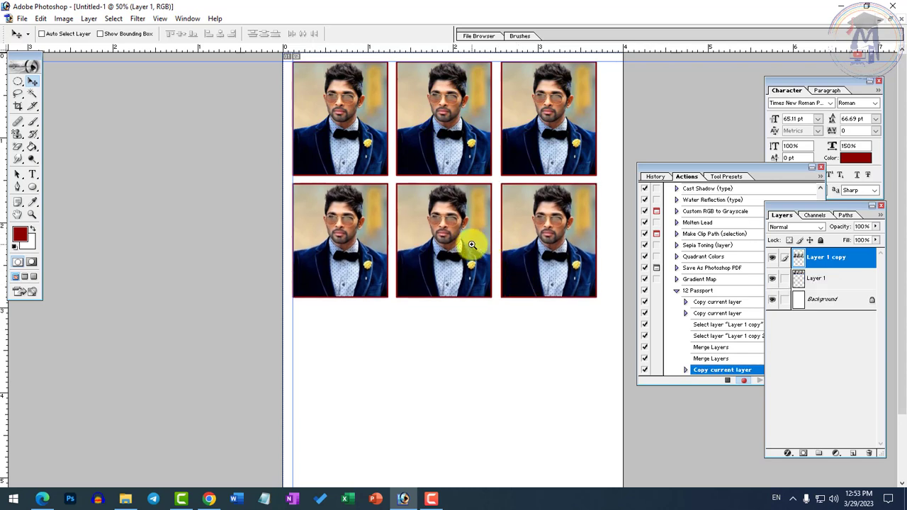
pyautogui.hotkey('ctrl', '-')
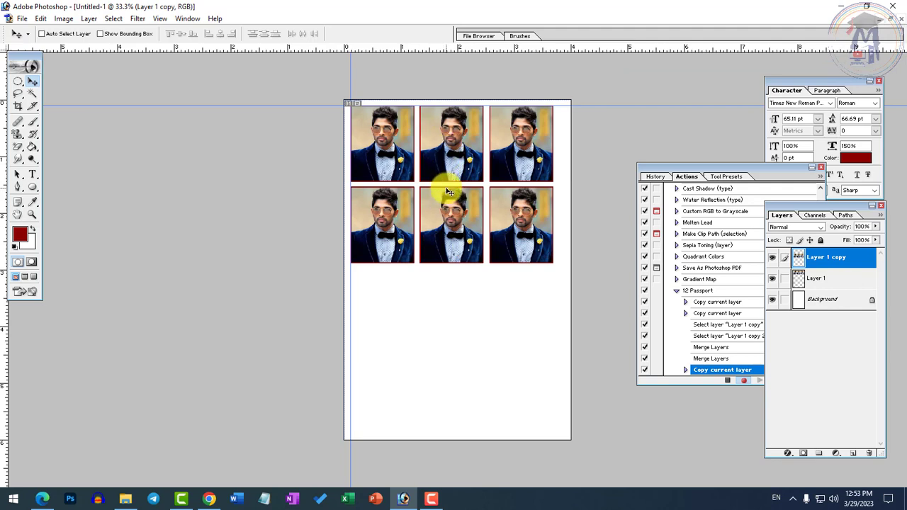
pyautogui.moveTo(448, 191); pyautogui.dragTo(443, 381)
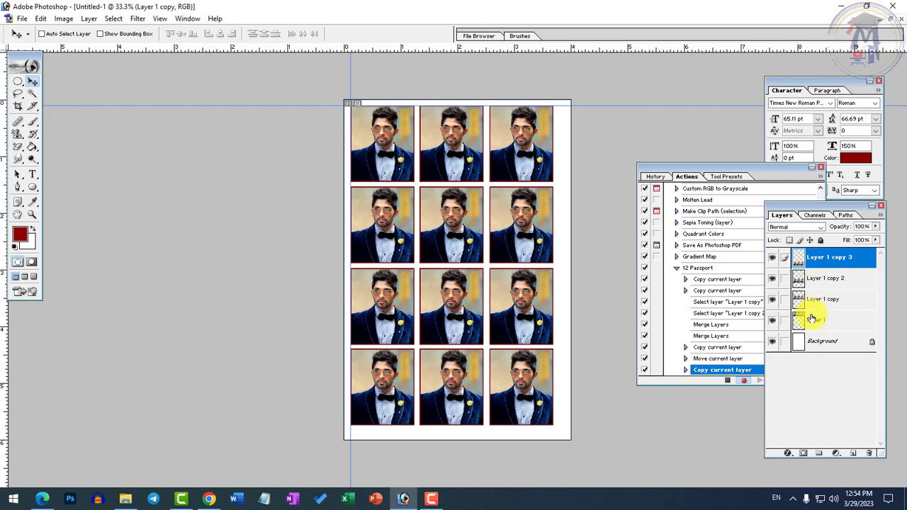
pyautogui.hotkey('ctrl', 'e')
pyautogui.hotkey('ctrl', 'e')
pyautogui.hotkey('ctrl', 'e')
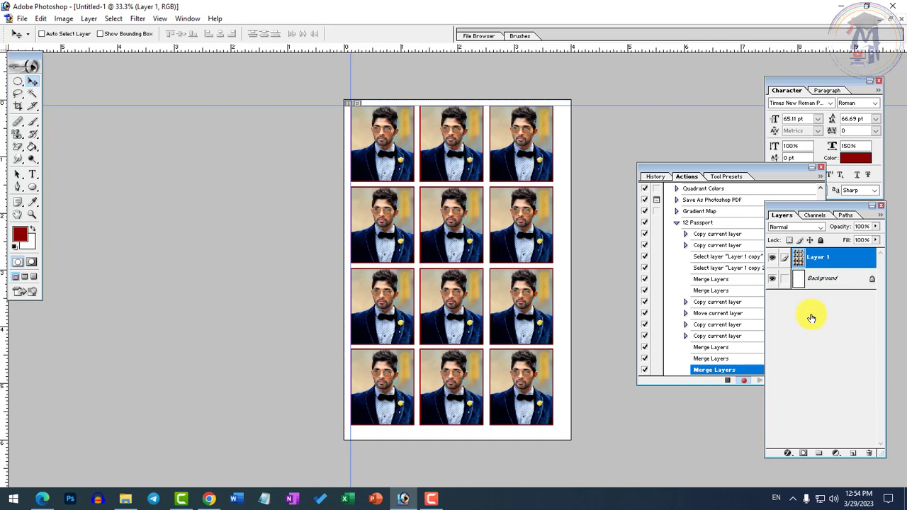
# Step: Scale the merged portrait grid proportionally to about 103.4% to fill the sheet, nudge it up slightly, and stop recording the action
pyautogui.hotkey('ctrl', 't')
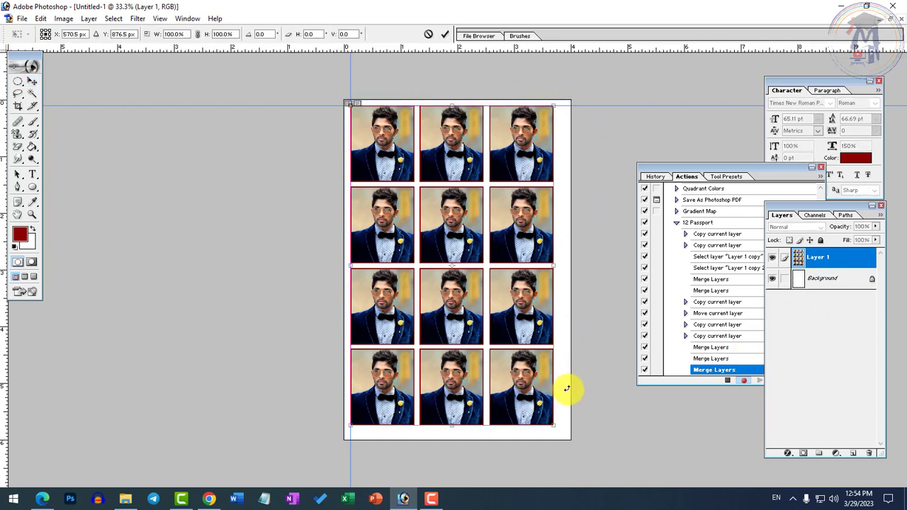
pyautogui.moveTo(555, 425); pyautogui.dragTo(566, 431)
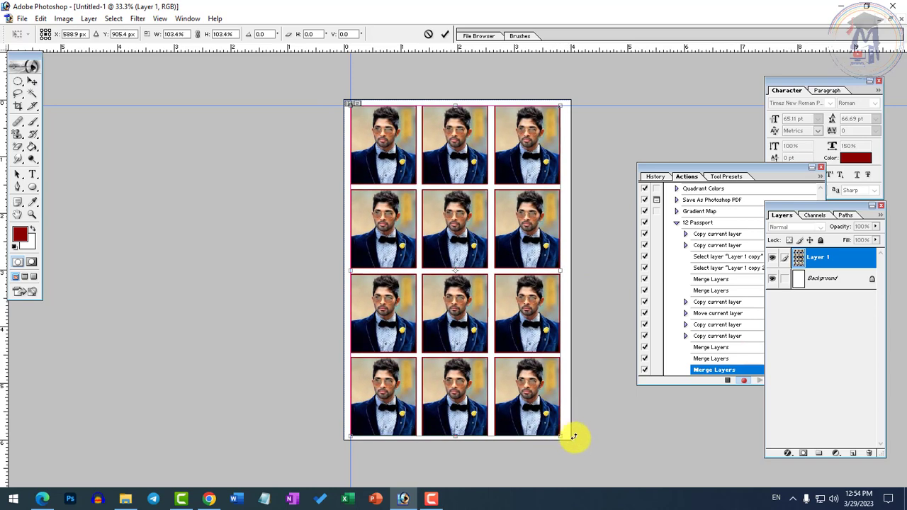
pyautogui.press('Up')
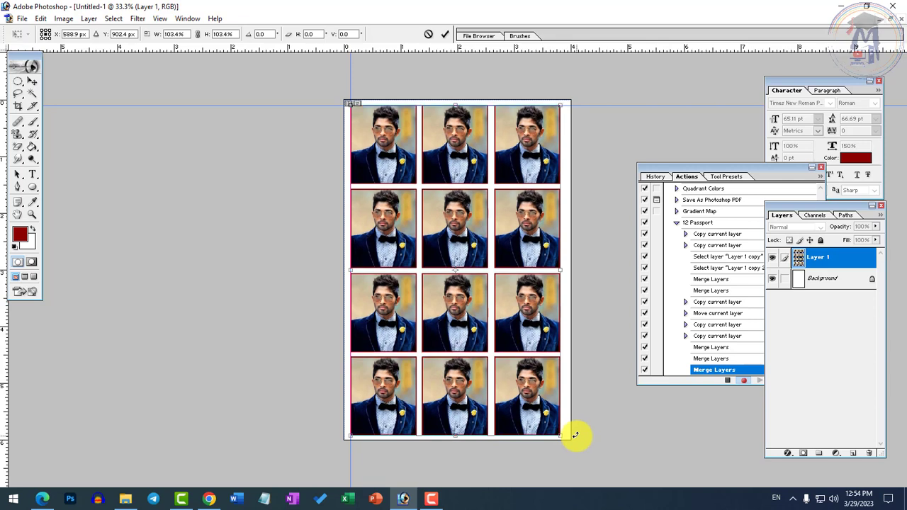
pyautogui.press('Return')
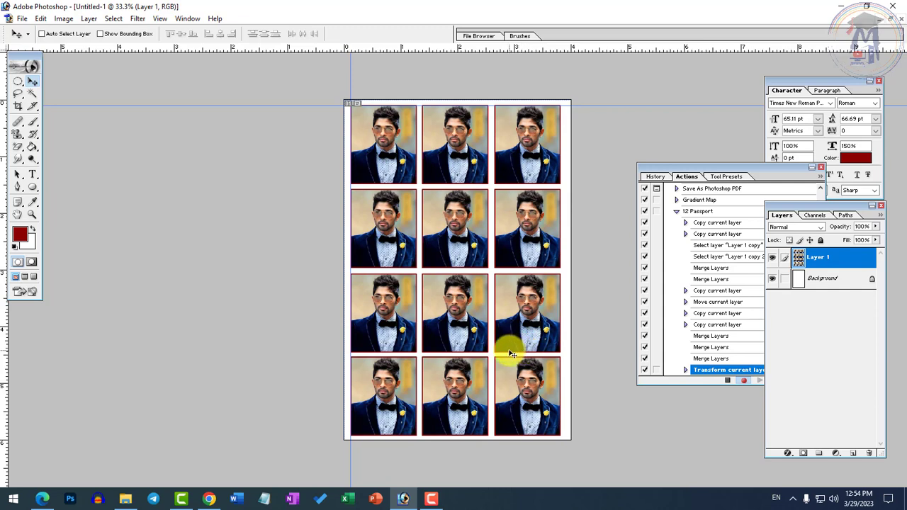
pyautogui.click(727, 381)
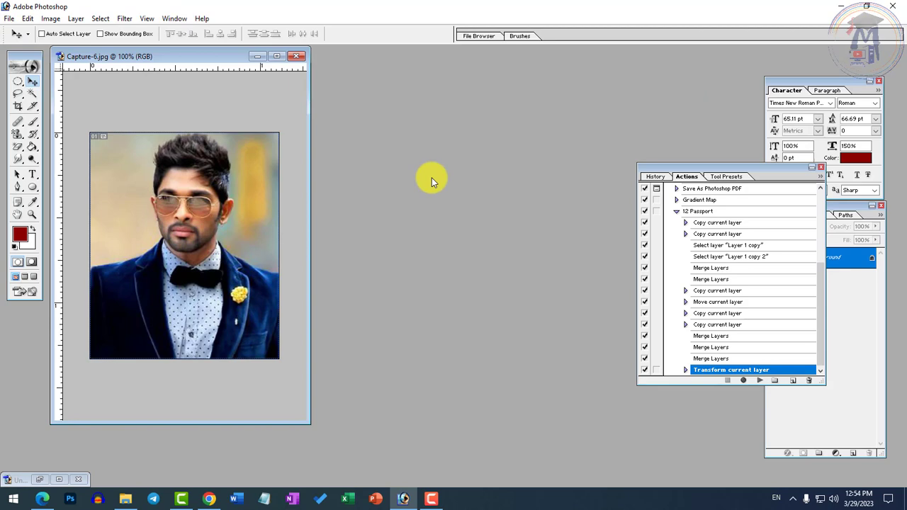
# Step: Open the image bollywood-actors-men-portrait-wallpaper-preview.jpg from the Photoshop folder and shift its window aside
pyautogui.hotkey('ctrl', 'o')
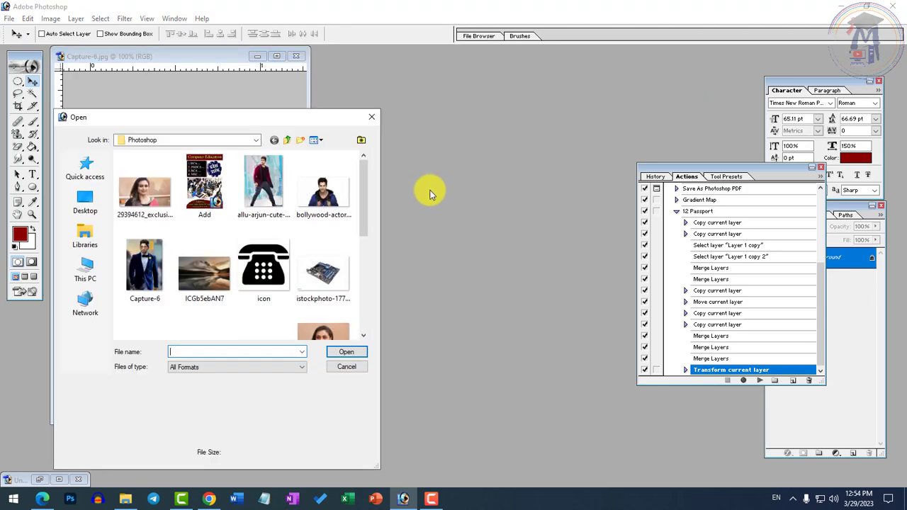
pyautogui.doubleClick(329, 188)
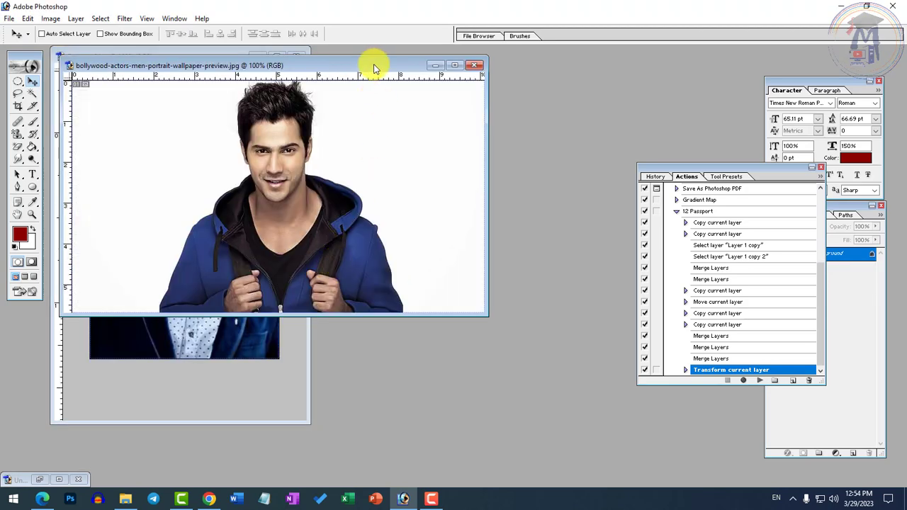
pyautogui.moveTo(375, 69); pyautogui.dragTo(329, 76)
# Step: Crop the new portrait around the man's head and chest to 1.11 x 1.33 in at 300 pixels/inch
pyautogui.click(18, 105)
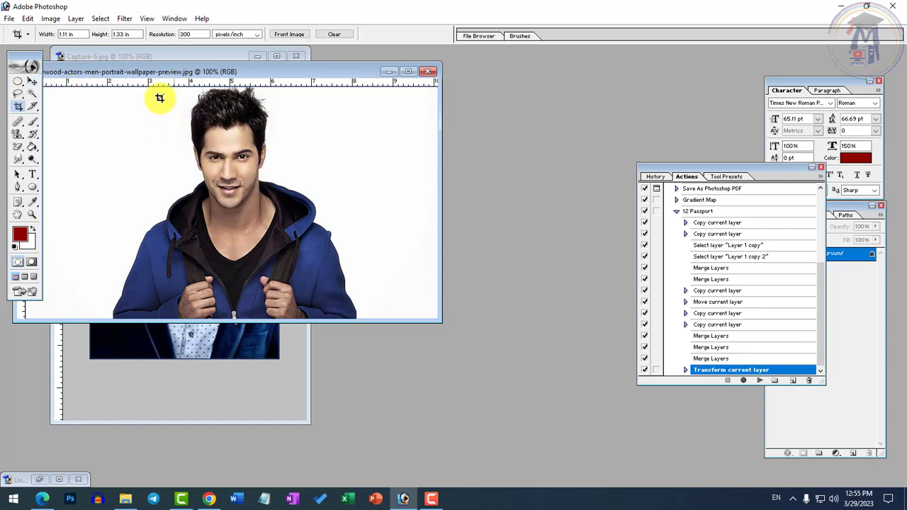
pyautogui.click(62, 34)
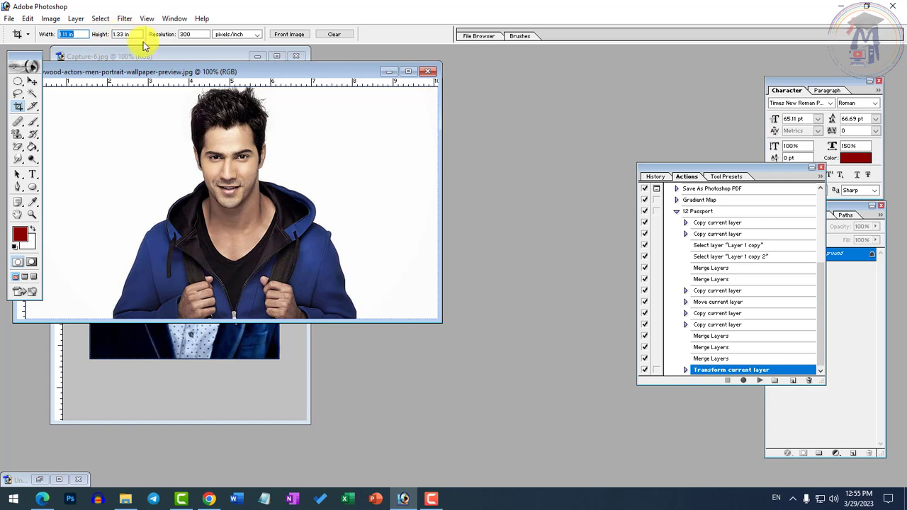
pyautogui.doubleClick(283, 77)
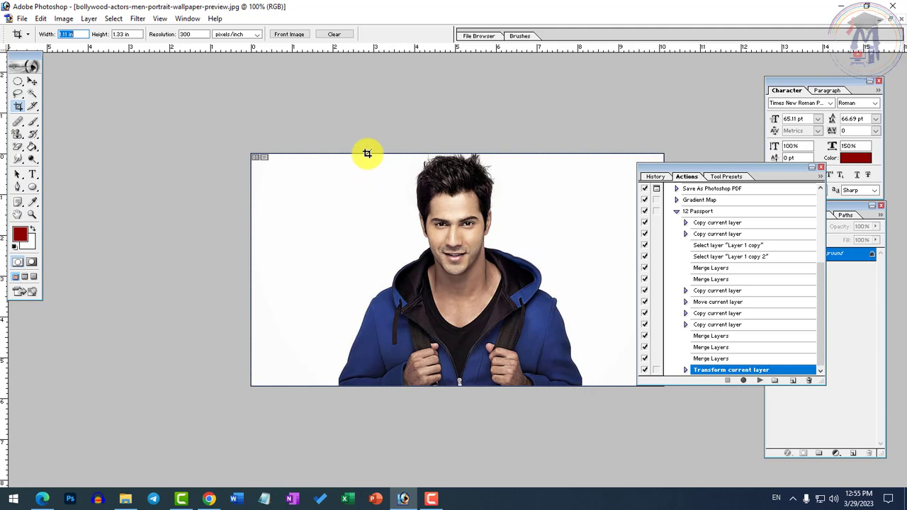
pyautogui.moveTo(373, 153); pyautogui.dragTo(555, 436)
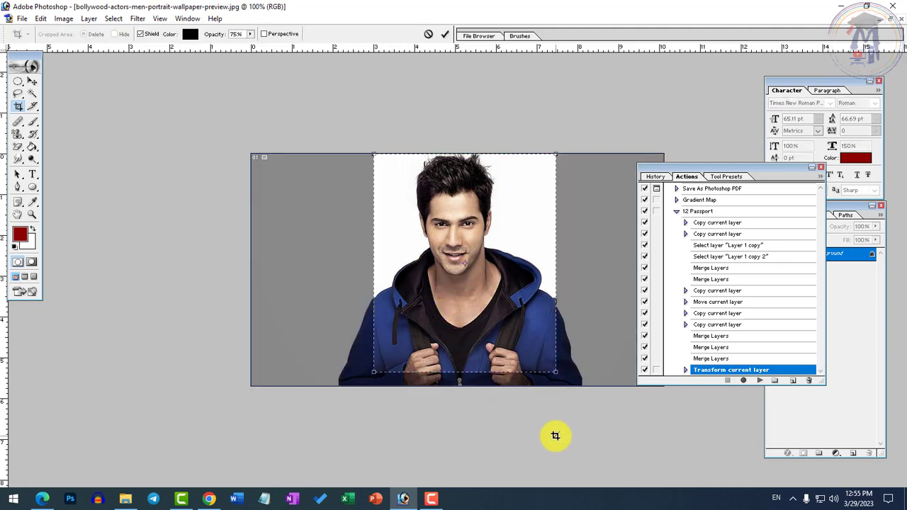
pyautogui.press('Left')
pyautogui.press('Left')
pyautogui.press('Left')
pyautogui.press('Left')
pyautogui.press('Left')
pyautogui.press('Left')
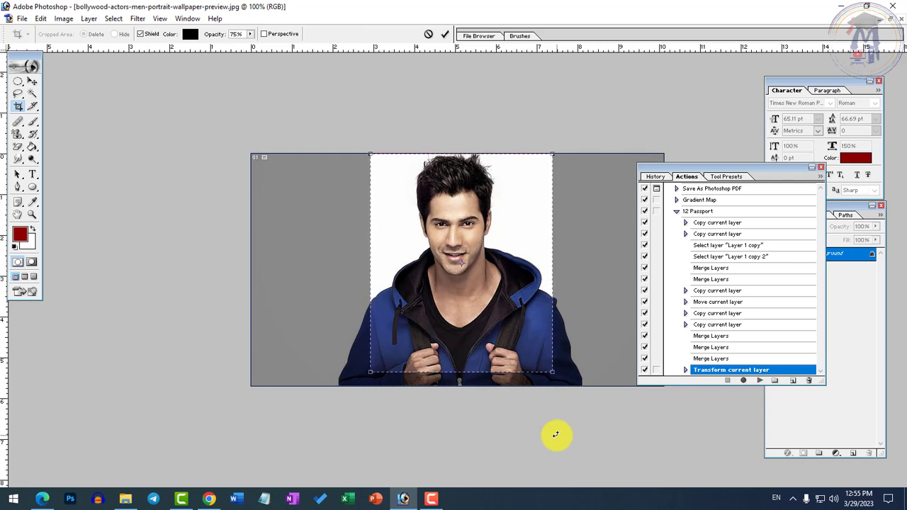
pyautogui.press('Return')
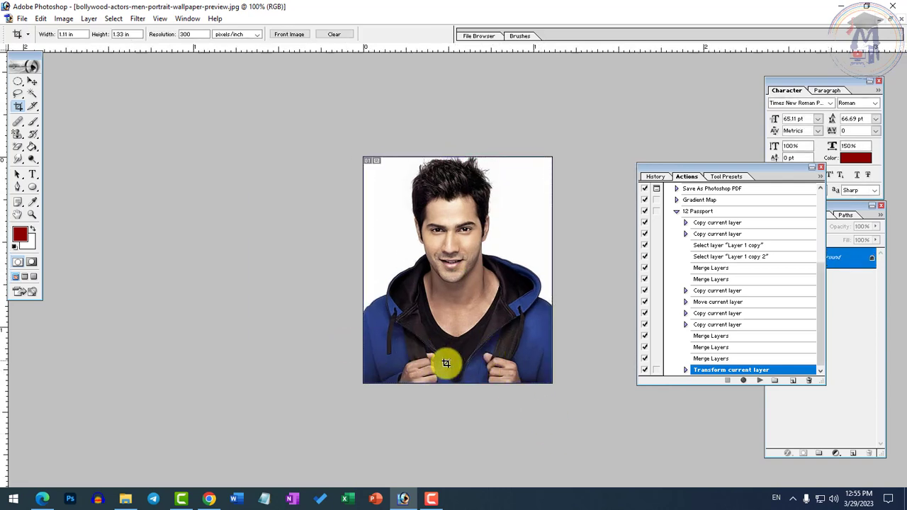
pyautogui.rightClick(33, 188)
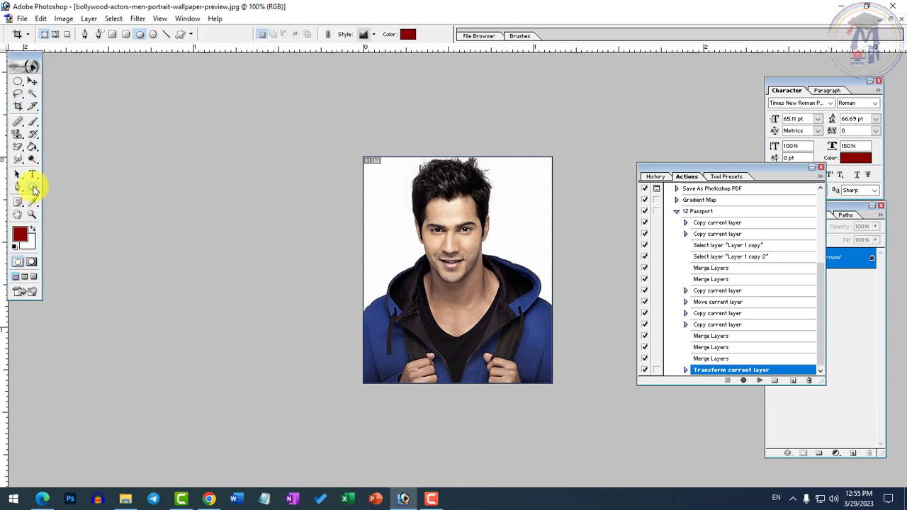
# Step: Draw a white (FFFFFF) rectangle shape across the full width of the portrait's lower edge as a name strip
pyautogui.click(86, 187)
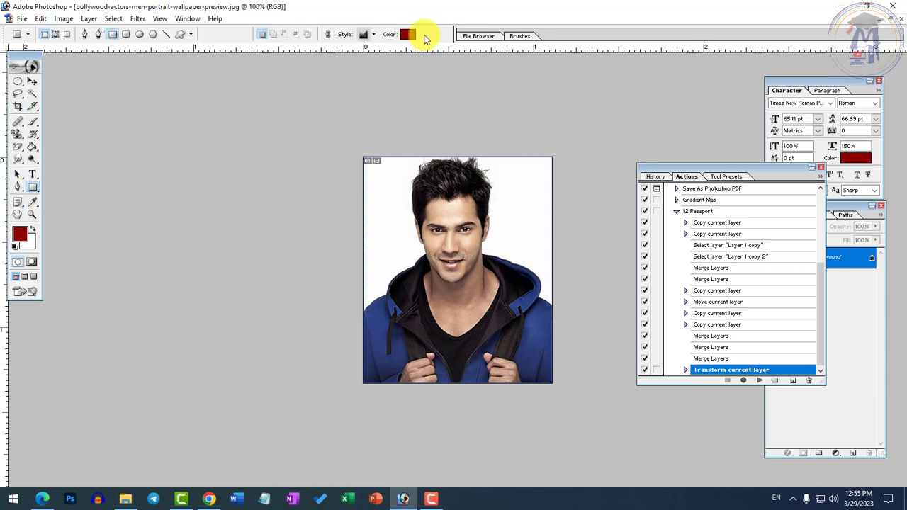
pyautogui.click(408, 34)
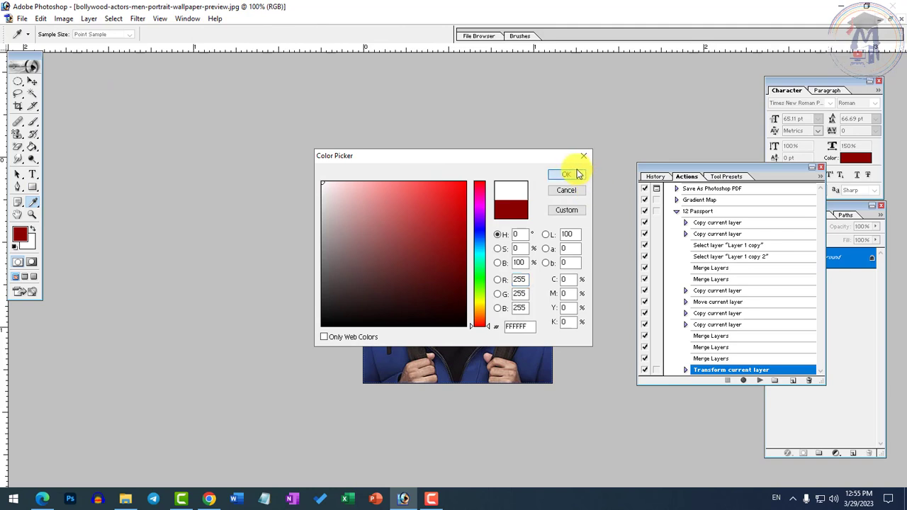
pyautogui.click(576, 175)
pyautogui.moveTo(363, 344); pyautogui.dragTo(554, 384)
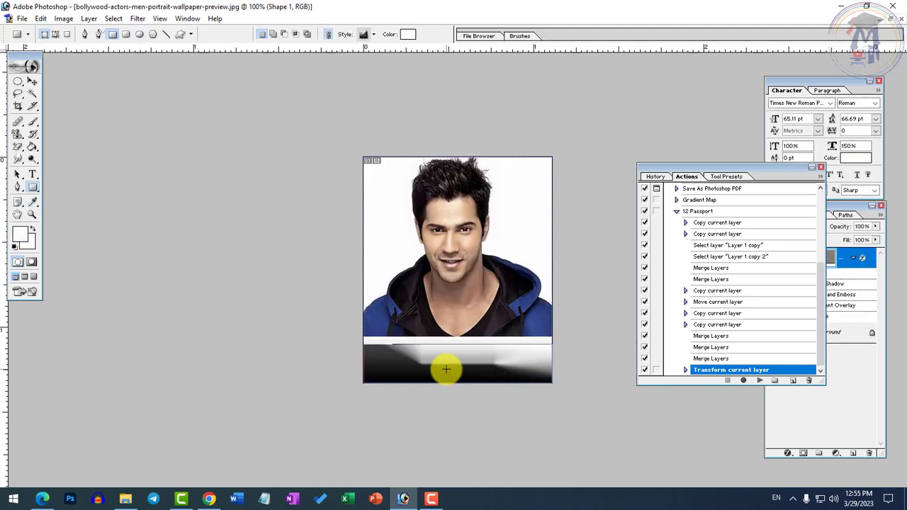
# Step: Try to replace the rectangle's metallic look by clearing the shape style and picking a black style preset
pyautogui.click(374, 34)
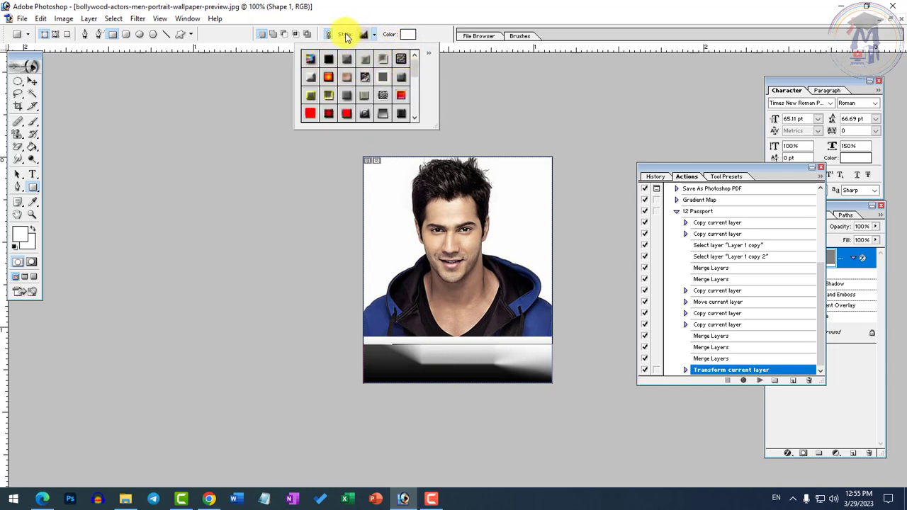
pyautogui.click(343, 36)
pyautogui.click(373, 34)
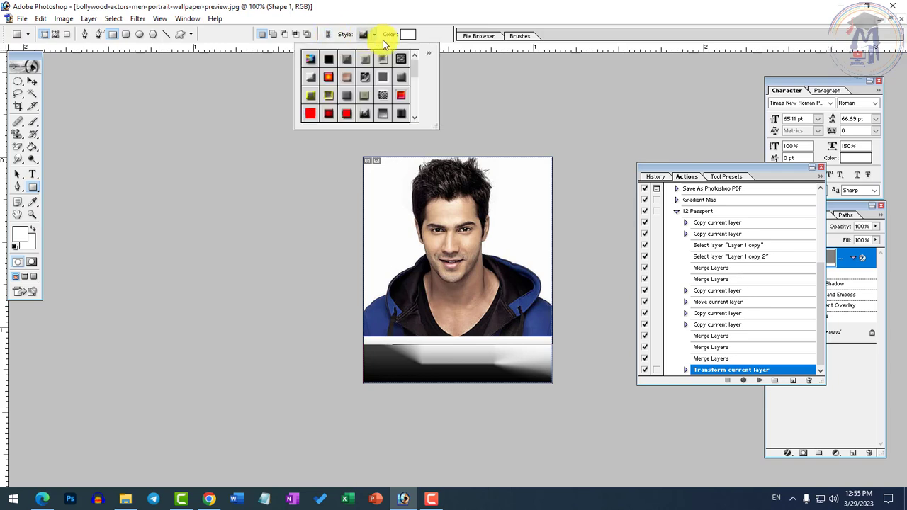
pyautogui.click(428, 56)
pyautogui.click(409, 68)
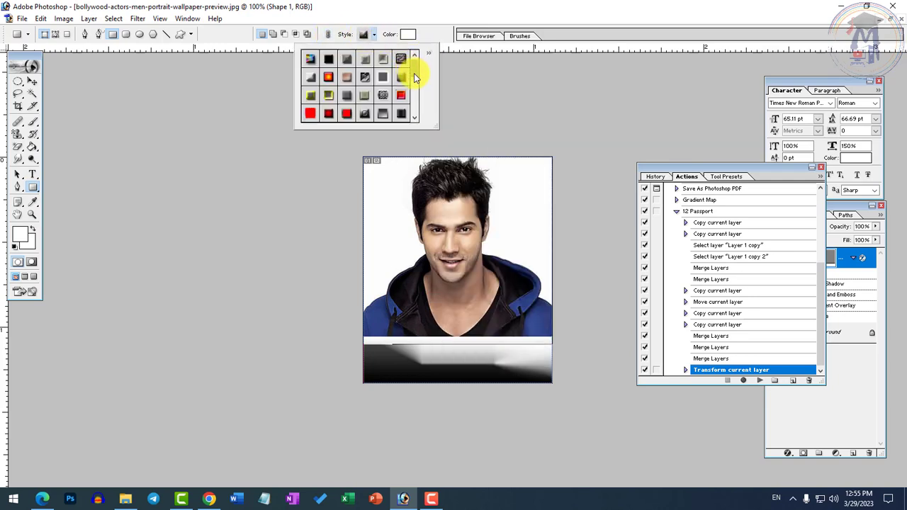
pyautogui.click(414, 99)
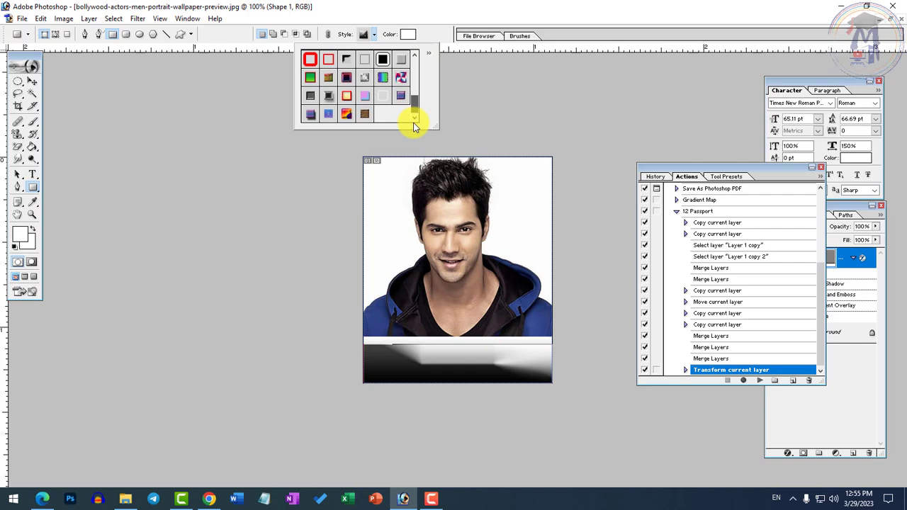
pyautogui.click(414, 57)
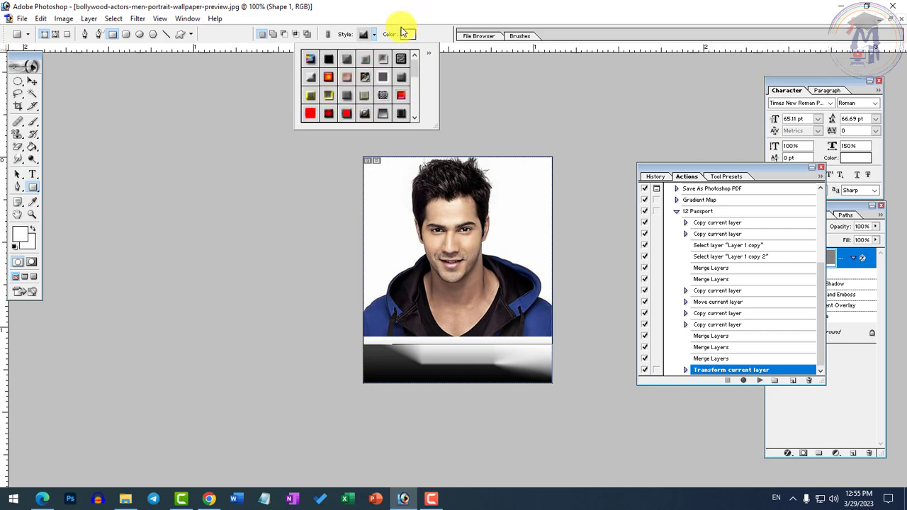
pyautogui.click(429, 51)
pyautogui.click(466, 67)
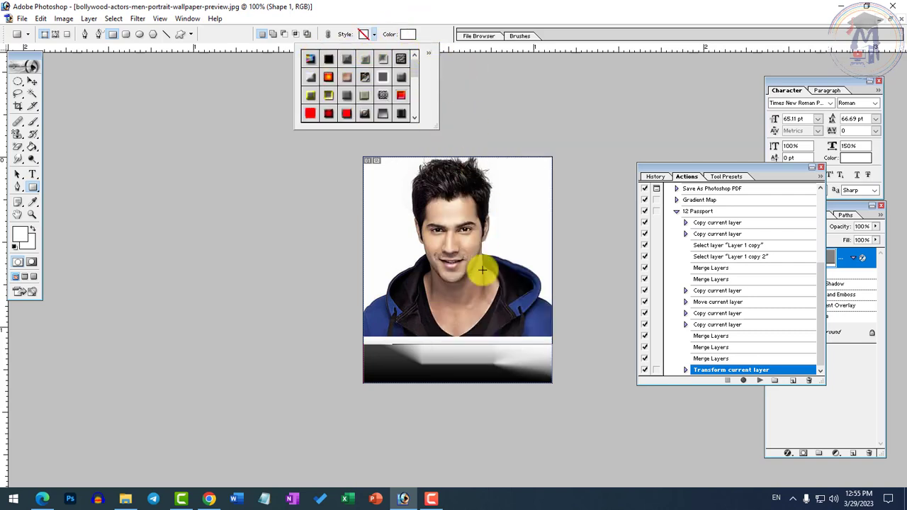
pyautogui.moveTo(415, 70)
pyautogui.mouseDown()
pyautogui.moveTo(413, 108)
pyautogui.moveTo(407, 61)
pyautogui.mouseUp()
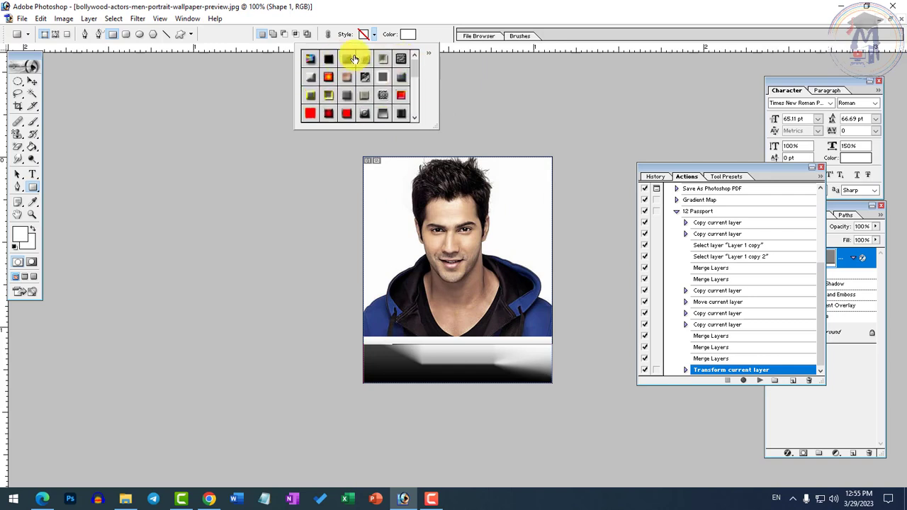
pyautogui.click(328, 59)
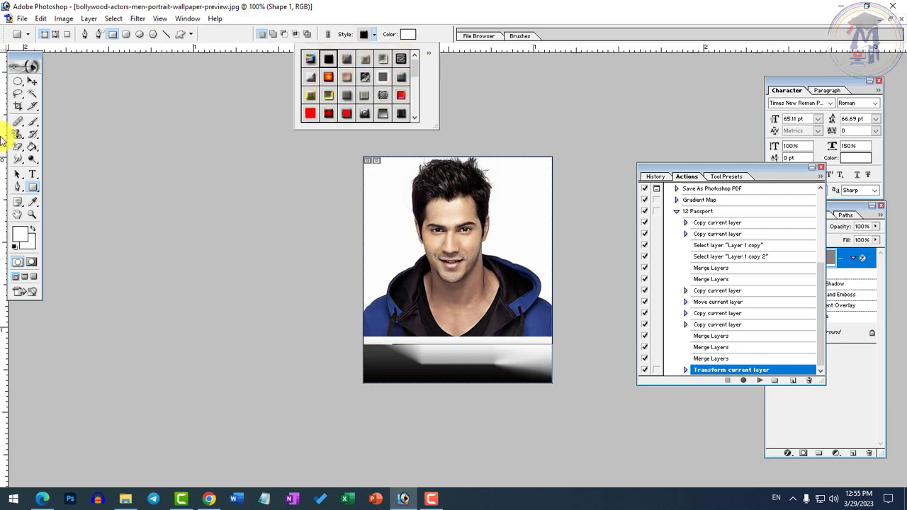
# Step: Turn off the Drop Shadow, Bevel and Emboss, Gradient Overlay and Stroke effects on the rectangle layer
pyautogui.click(32, 81)
pyautogui.rightClick(468, 353)
pyautogui.click(489, 357)
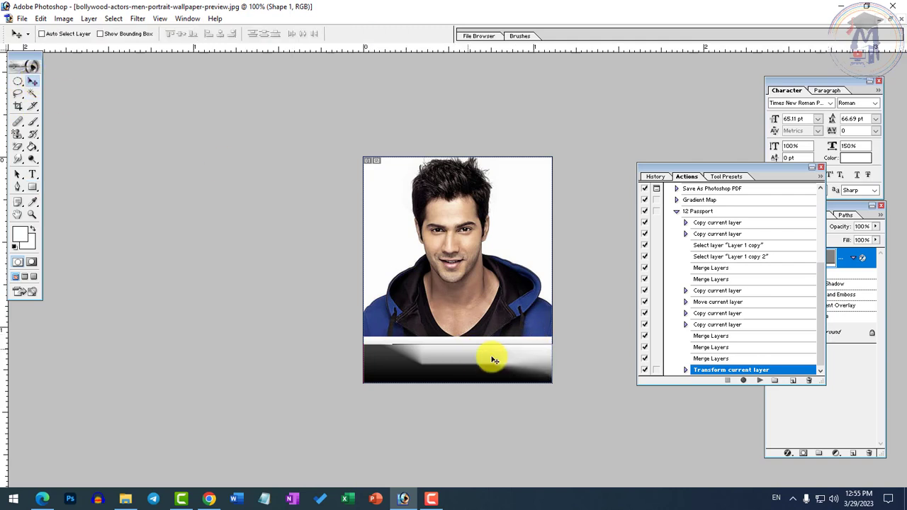
pyautogui.click(786, 454)
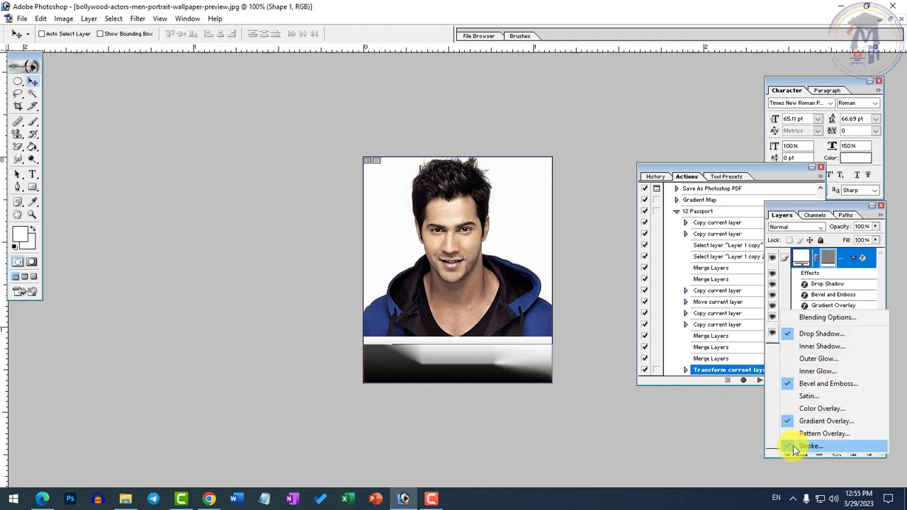
pyautogui.click(805, 317)
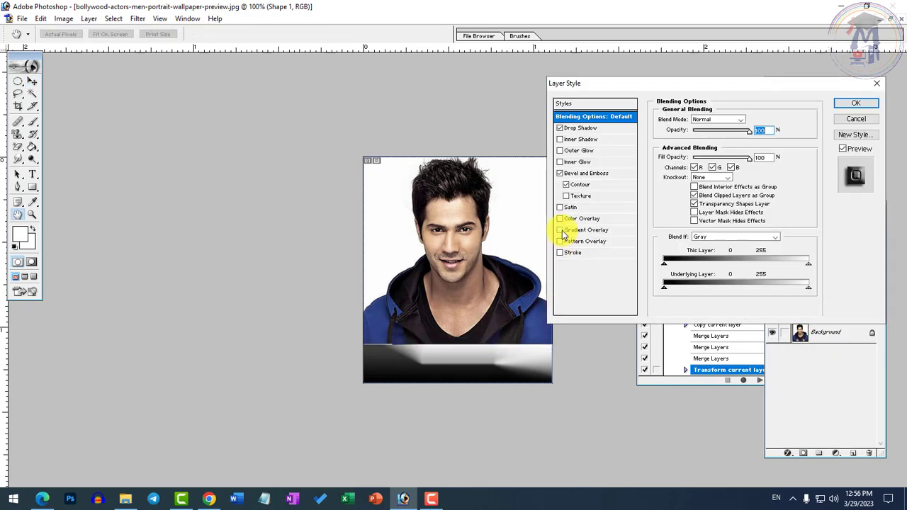
pyautogui.click(560, 230)
pyautogui.click(560, 173)
pyautogui.click(560, 127)
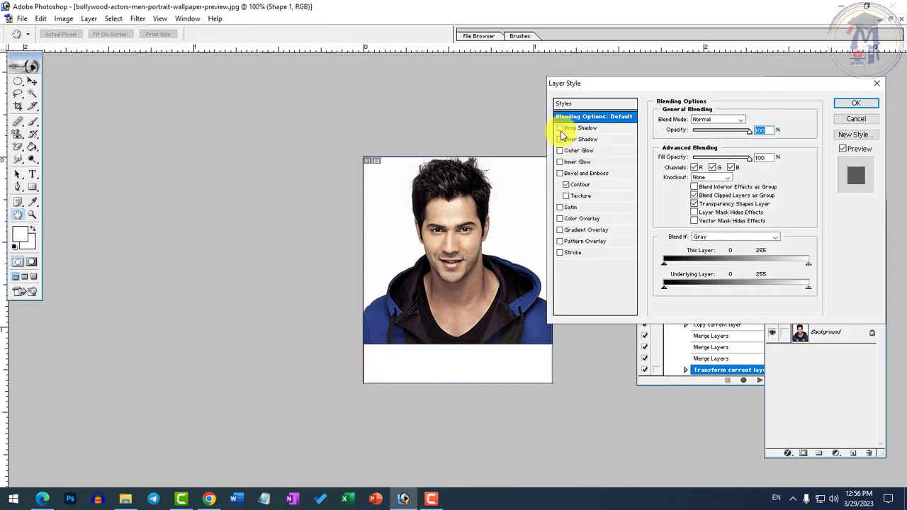
pyautogui.click(853, 104)
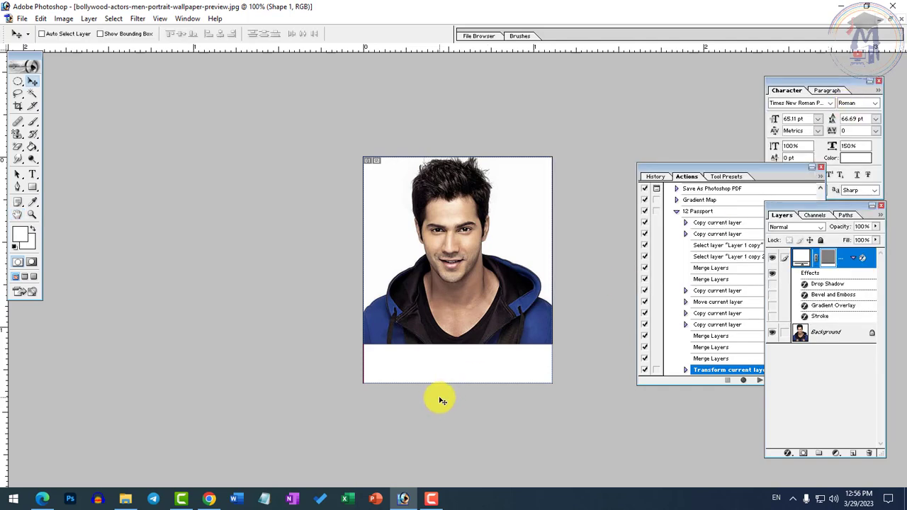
# Step: Create a text box filling the white strip below the portrait, with the font size reduced to 10.1 pt
pyautogui.click(32, 174)
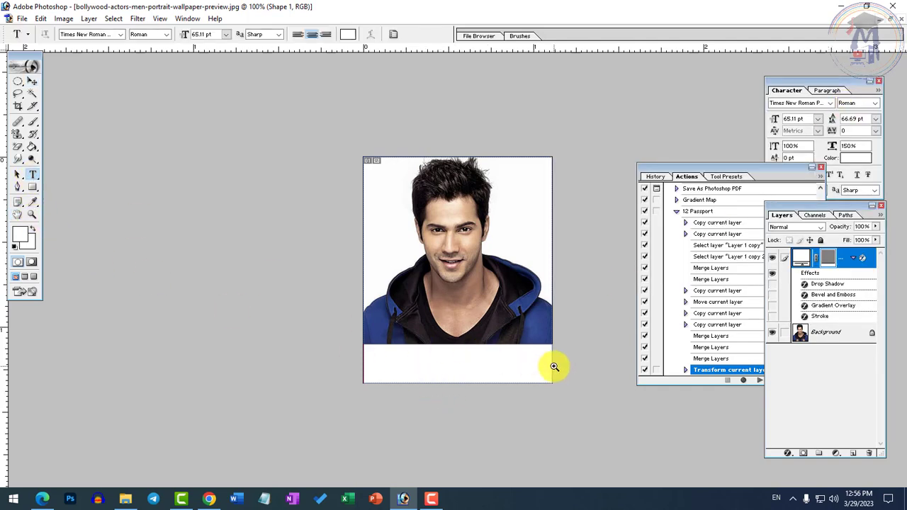
pyautogui.keyDown('ctrl'); pyautogui.click(443, 382); pyautogui.keyUp('ctrl')
pyautogui.keyDown('alt'); pyautogui.click(376, 405); pyautogui.keyUp('alt')
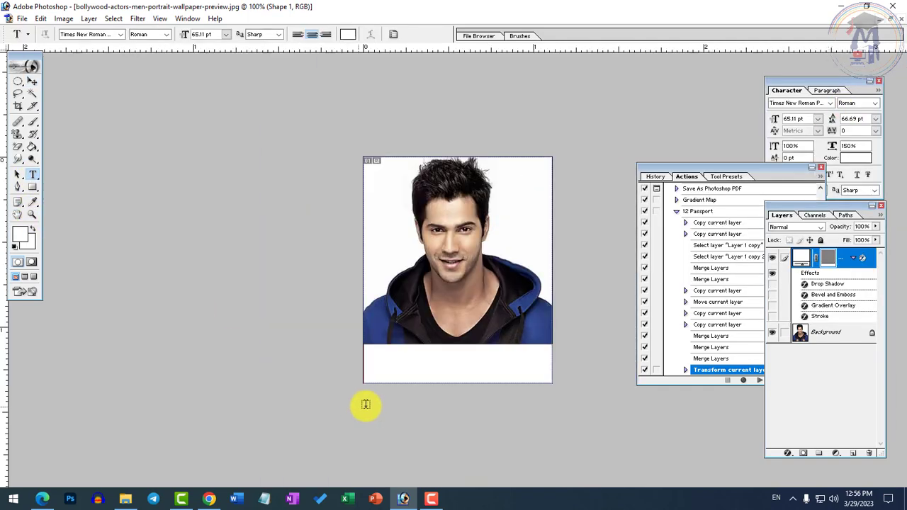
pyautogui.moveTo(379, 349); pyautogui.dragTo(542, 389)
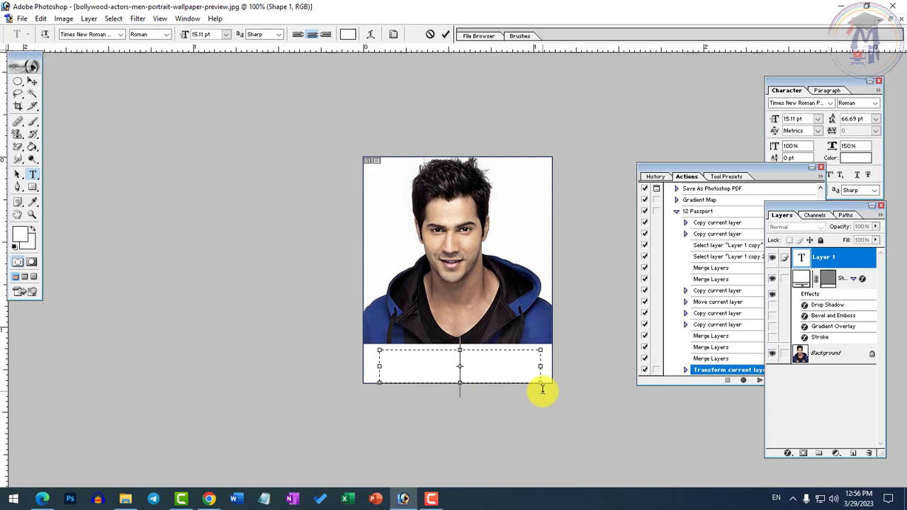
pyautogui.hotkey('ctrl', 'shift', ',')
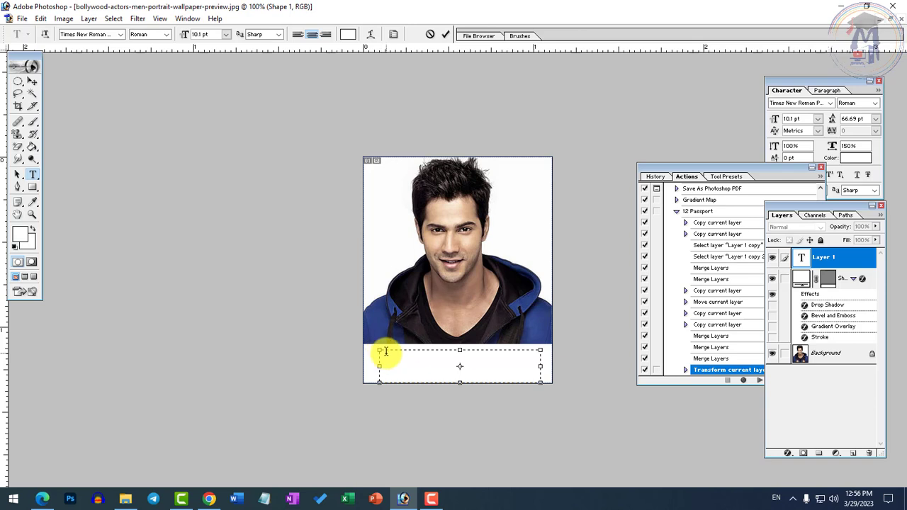
pyautogui.moveTo(378, 351); pyautogui.dragTo(366, 347)
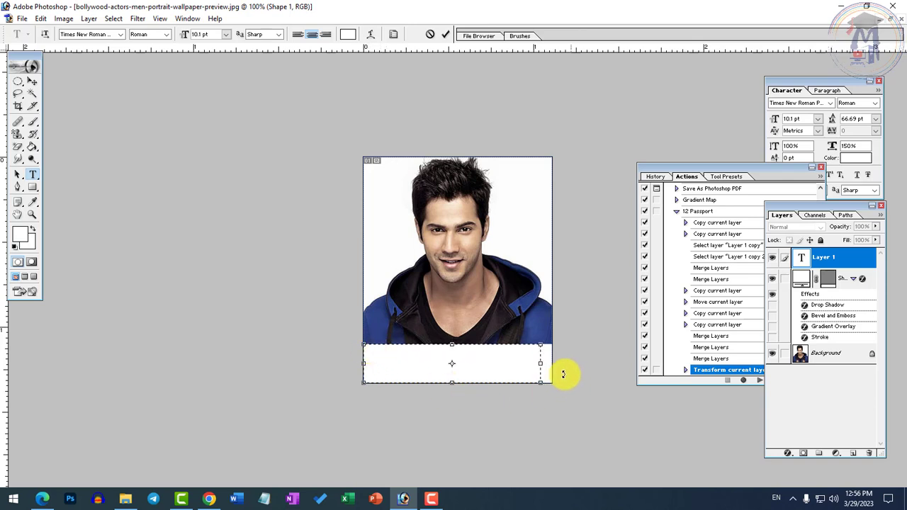
pyautogui.moveTo(542, 362); pyautogui.dragTo(553, 361)
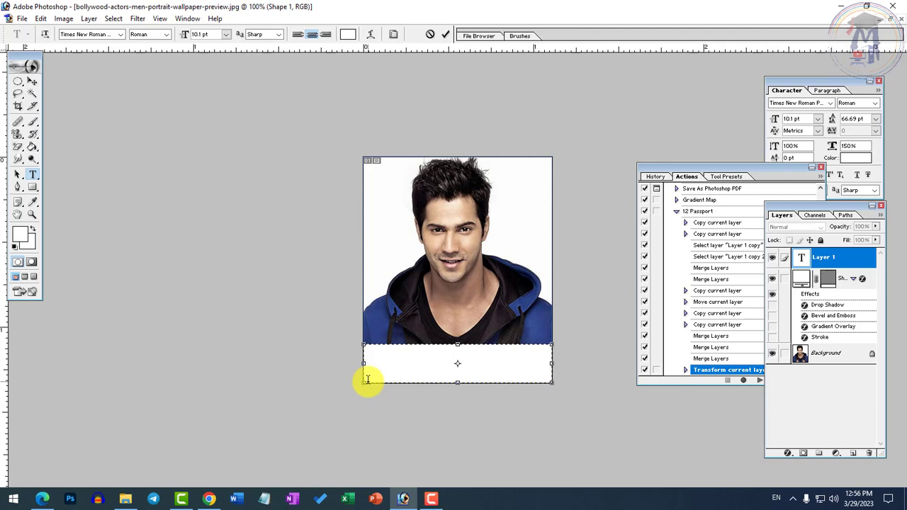
# Step: Set the color of all the caption text in the white strip to black (000000)
pyautogui.hotkey('ctrl', 'a')
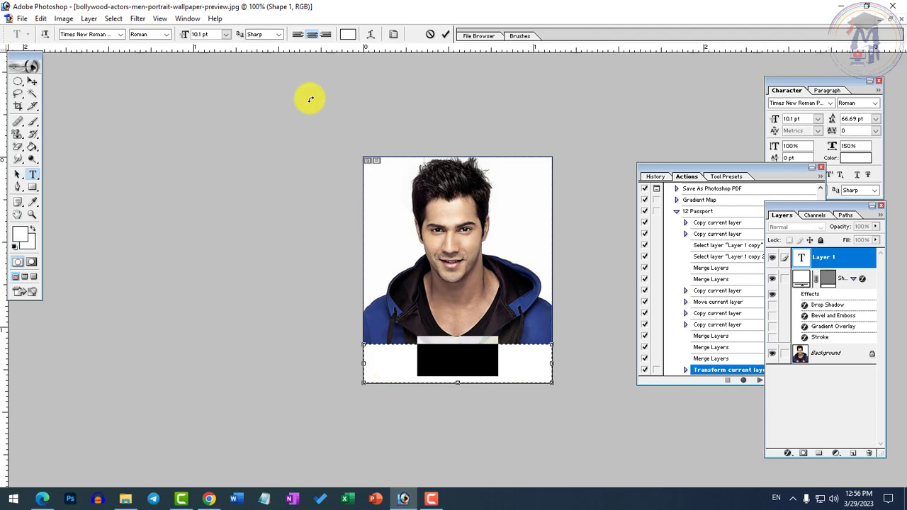
pyautogui.click(347, 34)
pyautogui.moveTo(444, 277); pyautogui.dragTo(209, 425)
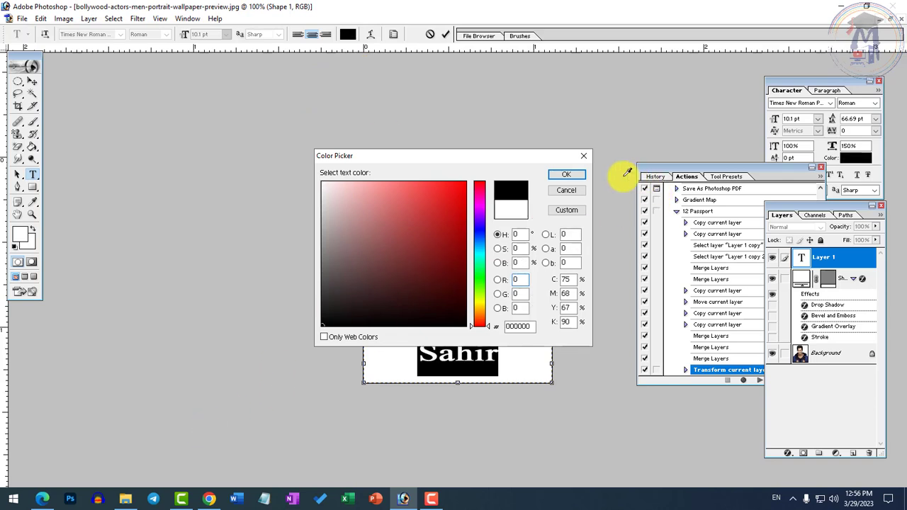
pyautogui.click(566, 174)
# Step: Replace the caption text in the white strip with "Varun Dhawan"
pyautogui.click(504, 350)
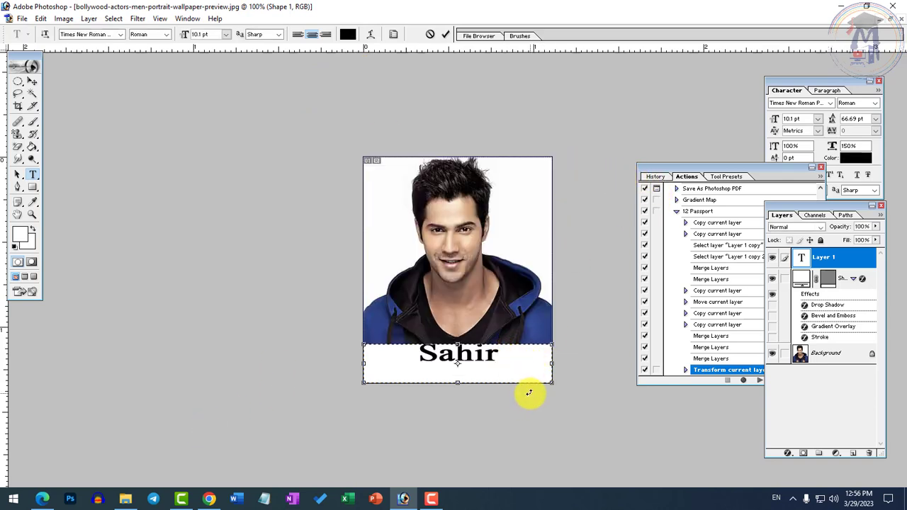
pyautogui.press('BackSpace')
pyautogui.write('d Kap')
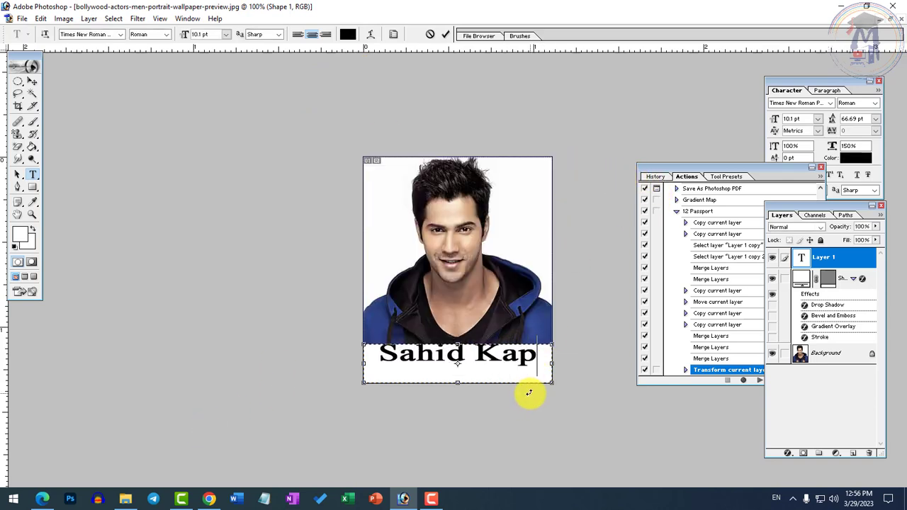
pyautogui.hotkey('ctrl', 'a')
pyautogui.write('Va')
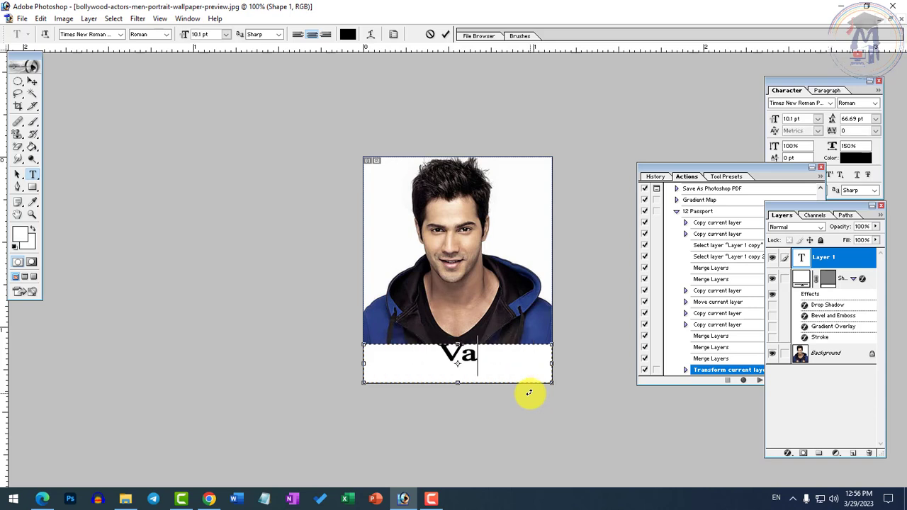
pyautogui.write('run')
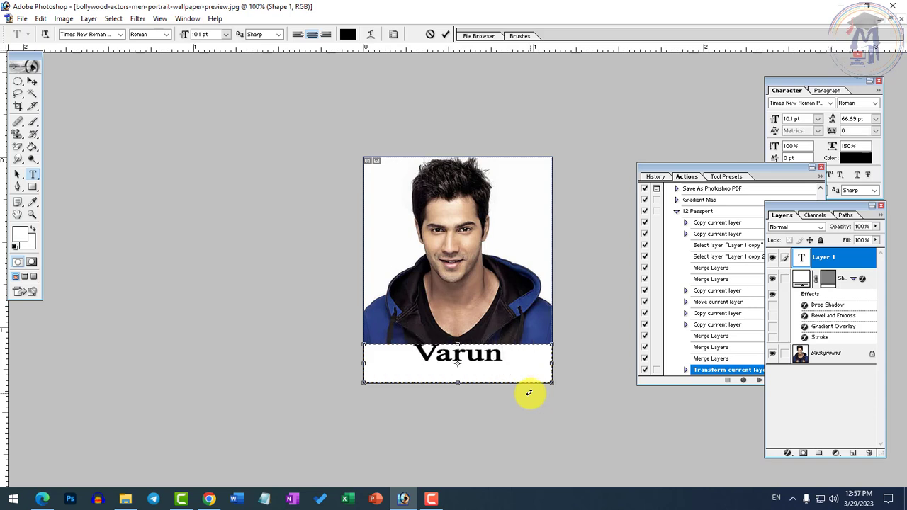
pyautogui.write(' D')
pyautogui.press('BackSpace')
# Step: Resize the whole name caption to 8.1 pt so it fits on one line, and commit the text
pyautogui.hotkey('ctrl', 'a')
pyautogui.hotkey('ctrl', 'shift', ',')
pyautogui.hotkey('ctrl', 'shift', ',')
pyautogui.hotkey('ctrl', 'shift', ',')
pyautogui.hotkey('ctrl', 'shift', ',')
pyautogui.hotkey('ctrl', 'shift', '.')
pyautogui.hotkey('ctrl', 'shift', '.')
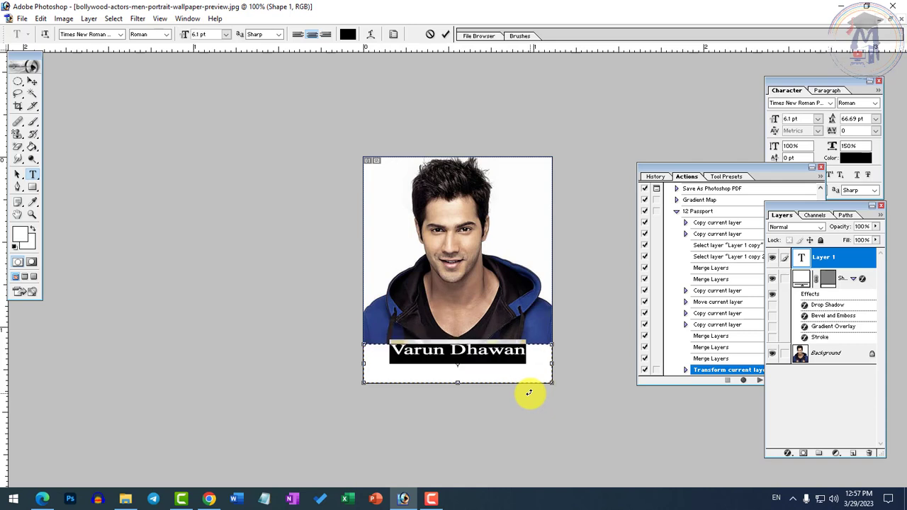
pyautogui.hotkey('ctrl', 'shift', '.')
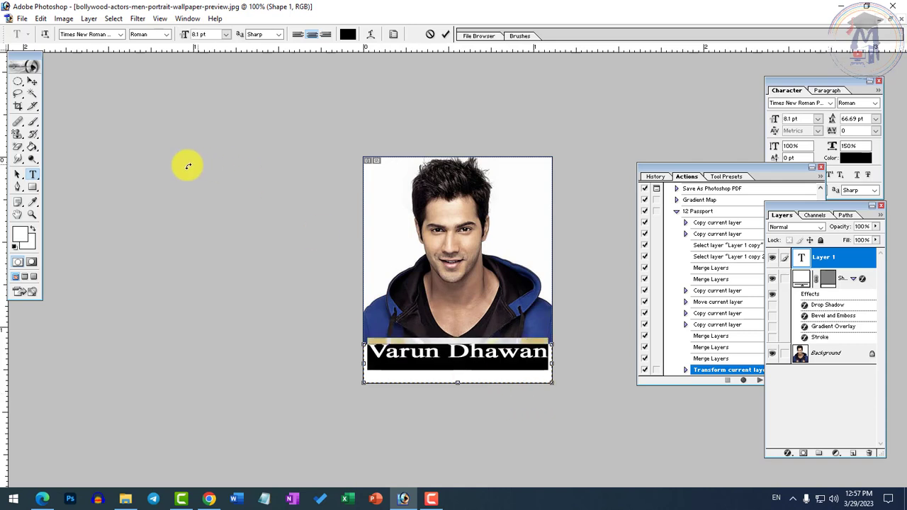
pyautogui.click(32, 81)
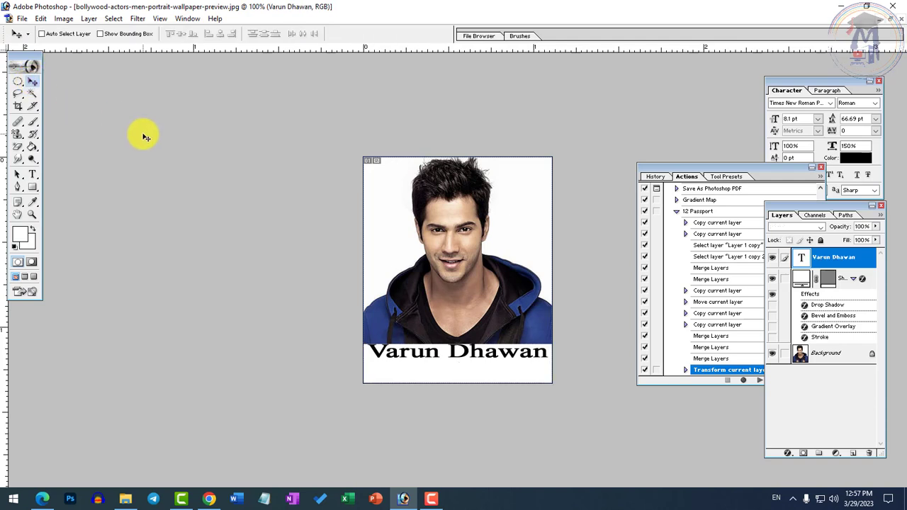
# Step: Set the line spacing of the entire caption in the white strip below the portrait to Auto
pyautogui.click(32, 174)
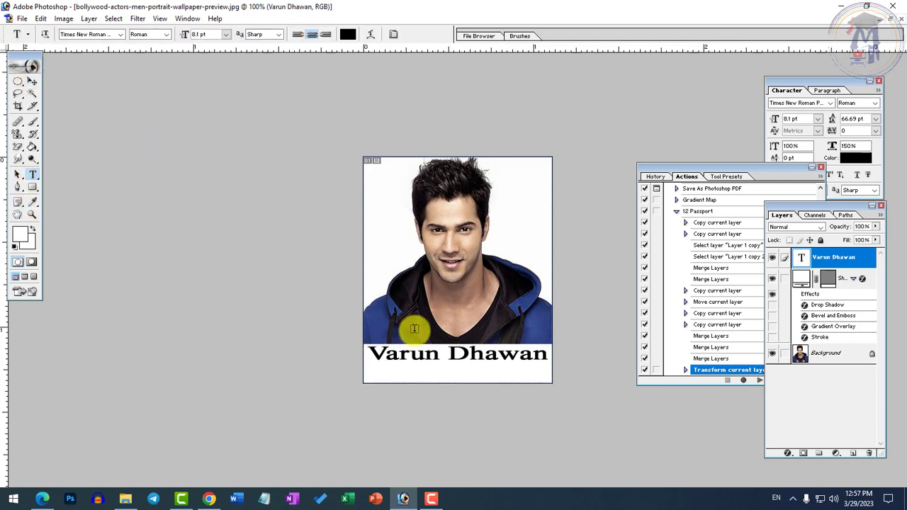
pyautogui.click(454, 361)
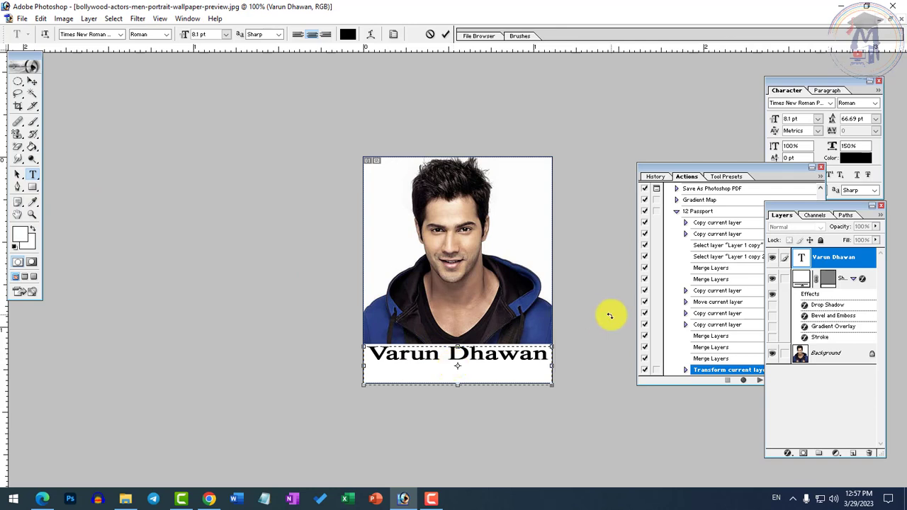
pyautogui.hotkey('ctrl', 'a')
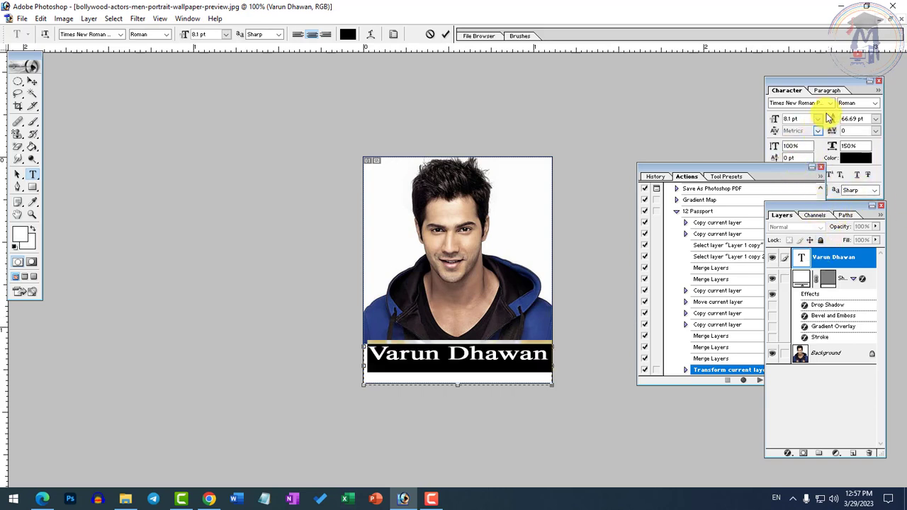
pyautogui.click(875, 119)
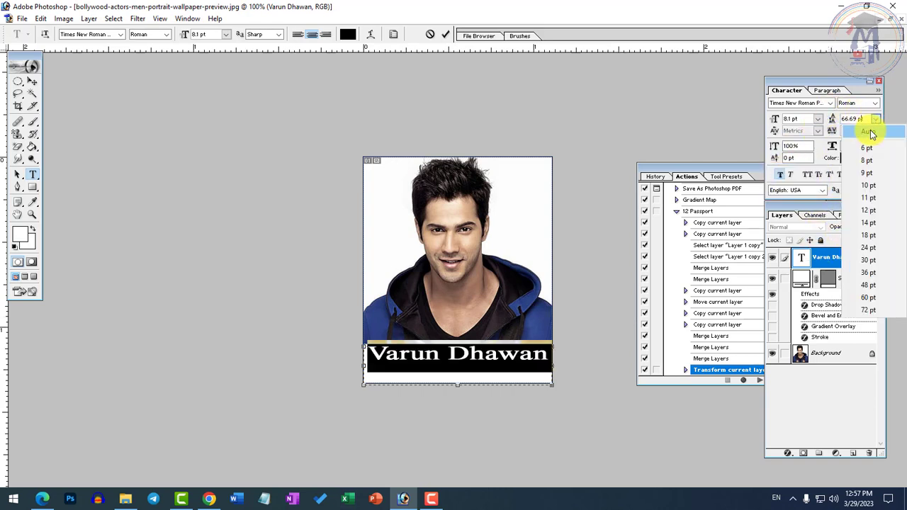
pyautogui.click(868, 131)
# Step: Reduce the date line 29/03/2023 in the caption to 6.1 pt and commit the text
pyautogui.doubleClick(495, 378)
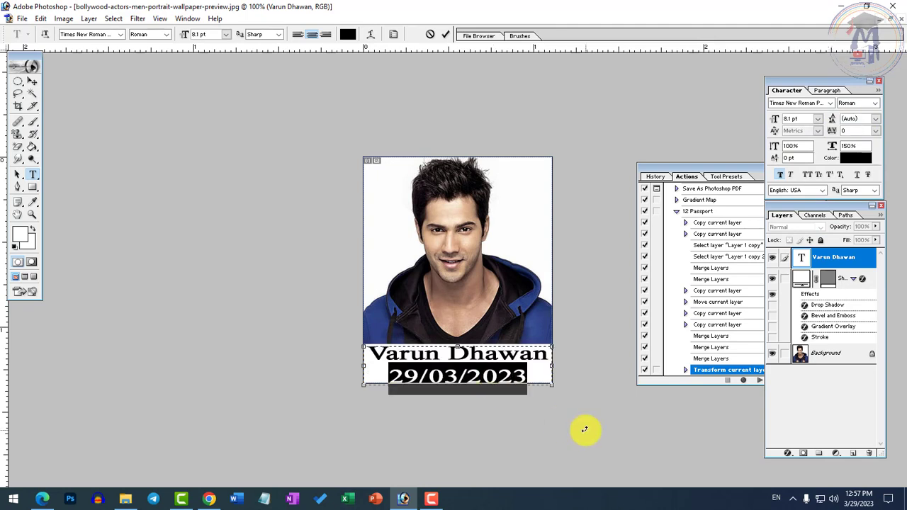
pyautogui.hotkey('ctrl', 'shift', ',')
pyautogui.hotkey('ctrl', 'shift', ',')
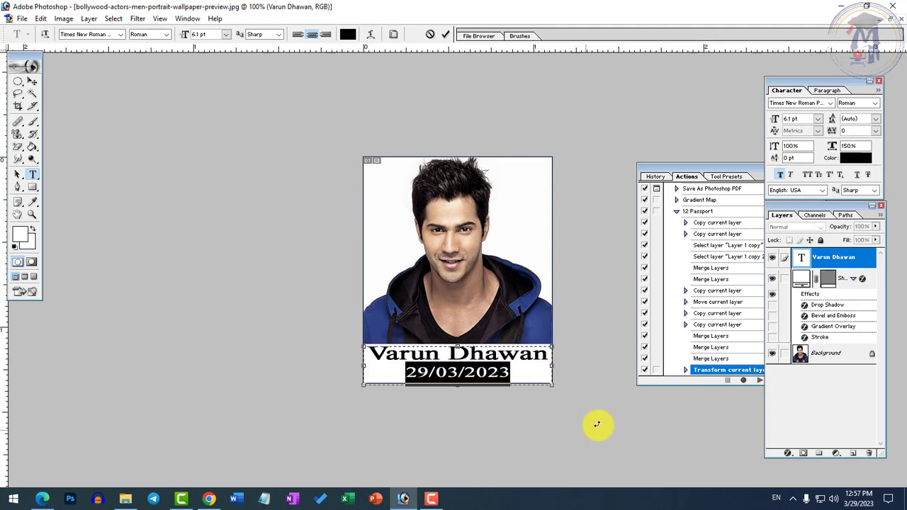
pyautogui.click(31, 81)
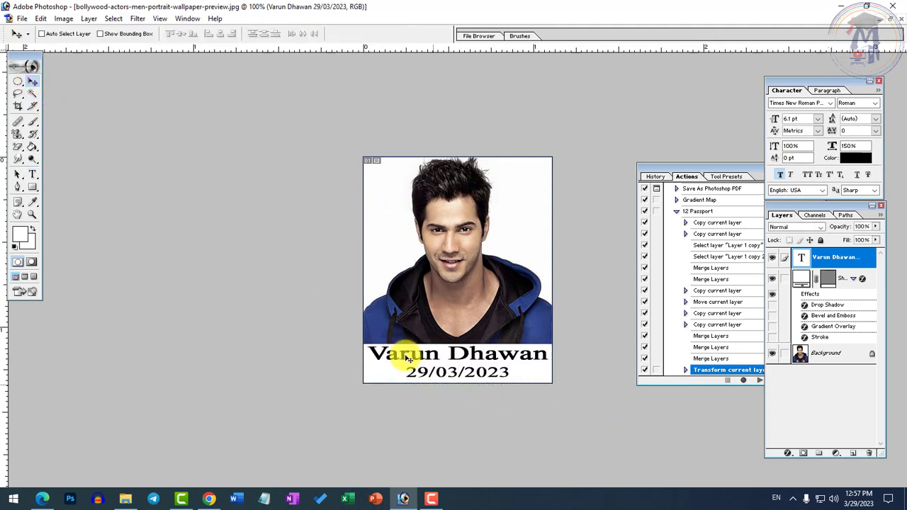
# Step: Create a white 4 x 6 inch RGB document at 300 pixels/inch and place its window beside the portrait
pyautogui.click(22, 19)
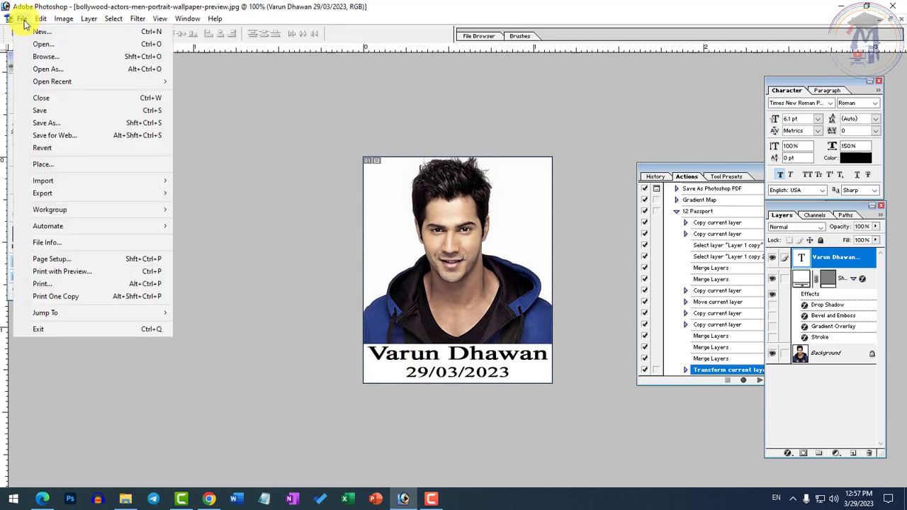
pyautogui.click(37, 33)
pyautogui.click(389, 209)
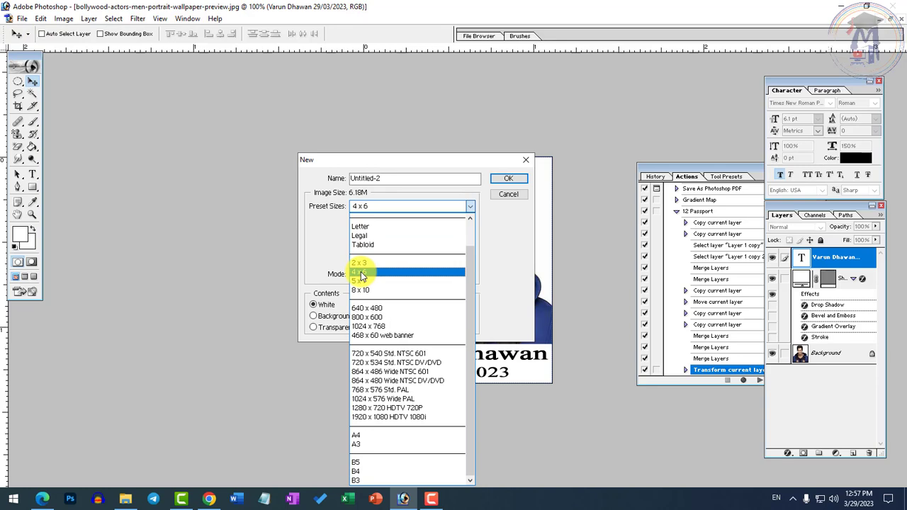
pyautogui.click(361, 274)
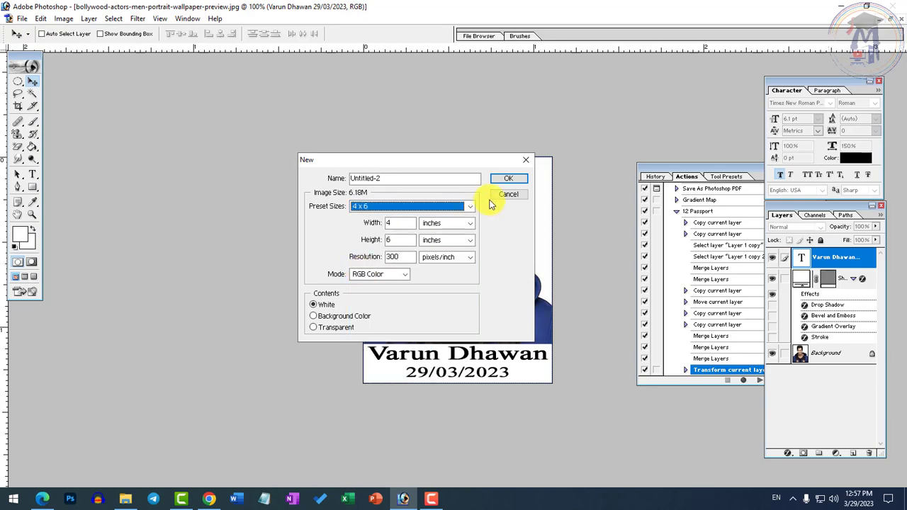
pyautogui.click(499, 181)
pyautogui.moveTo(227, 71); pyautogui.dragTo(605, 72)
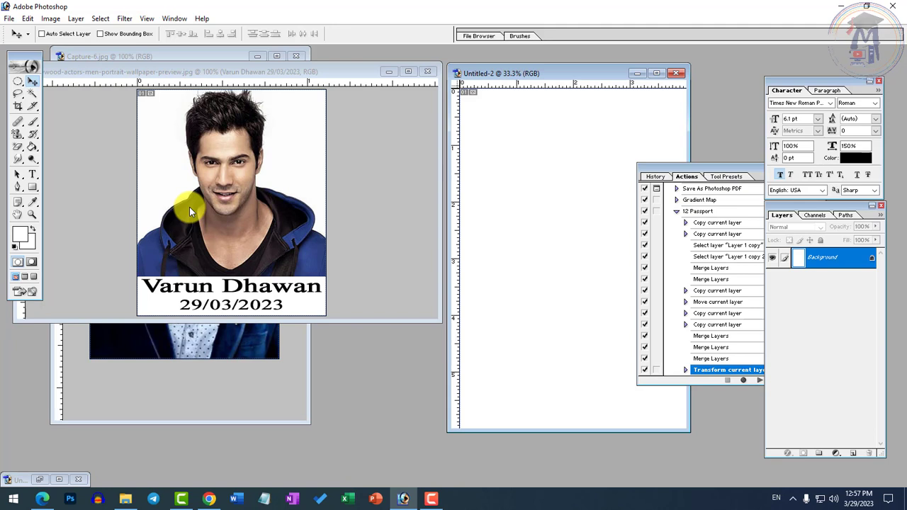
# Step: Enlarge the blank sheet's window and move the Actions palette clear of it
pyautogui.click(280, 244)
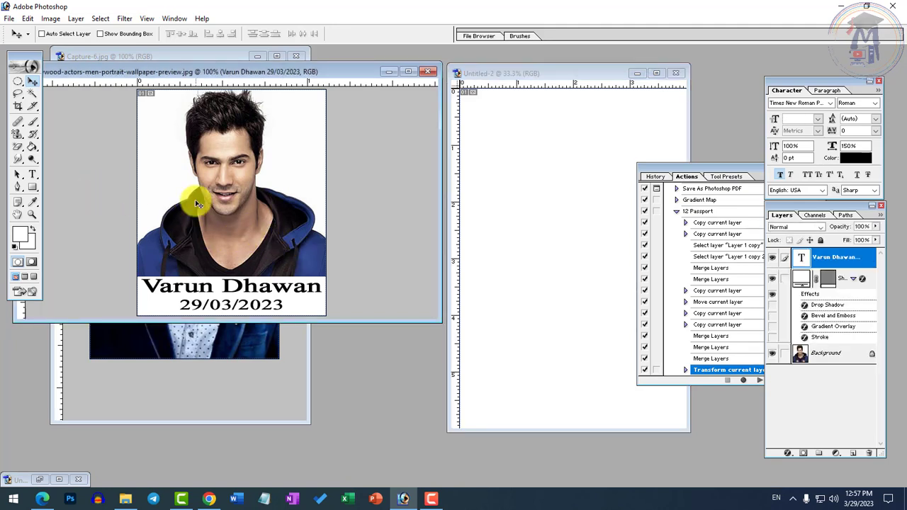
pyautogui.click(532, 257)
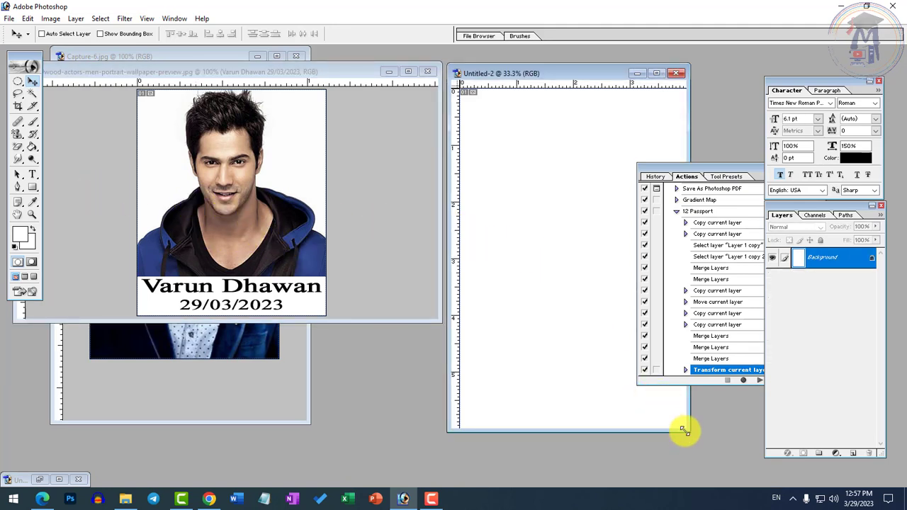
pyautogui.moveTo(684, 430); pyautogui.dragTo(751, 458)
pyautogui.click(729, 166)
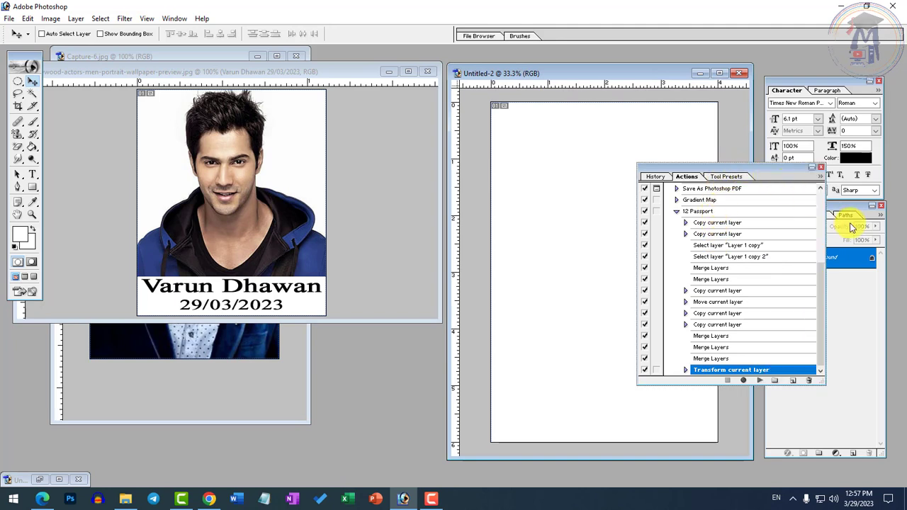
pyautogui.moveTo(852, 227); pyautogui.dragTo(850, 228)
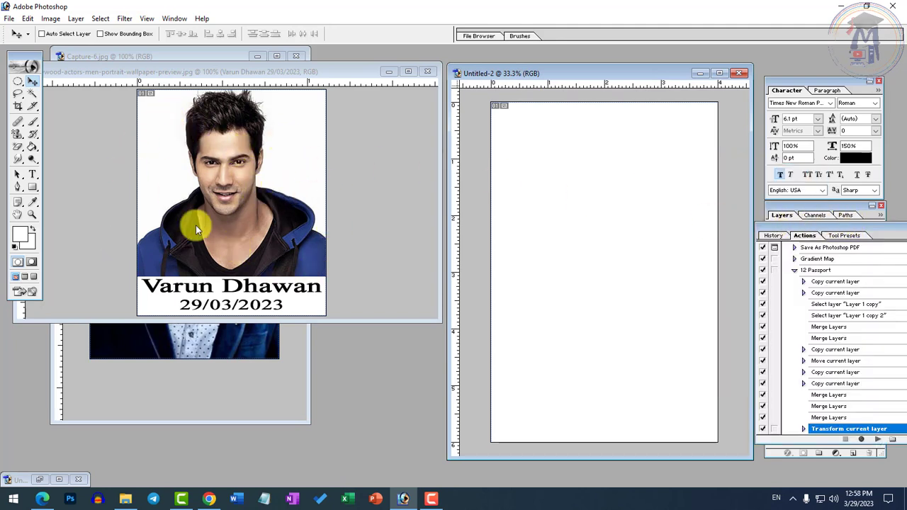
# Step: Flatten the captioned portrait image and copy it into the upper-left area of the blank 4 x 6 sheet
pyautogui.click(74, 21)
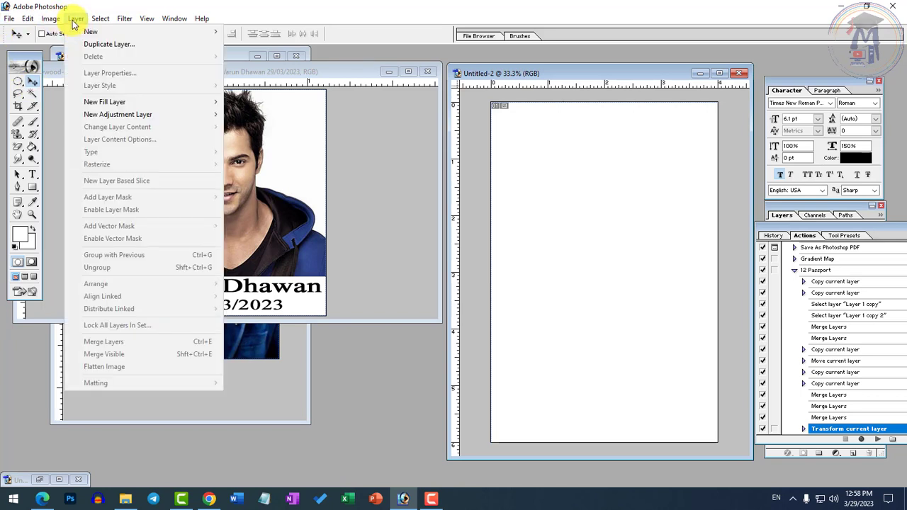
pyautogui.click(345, 250)
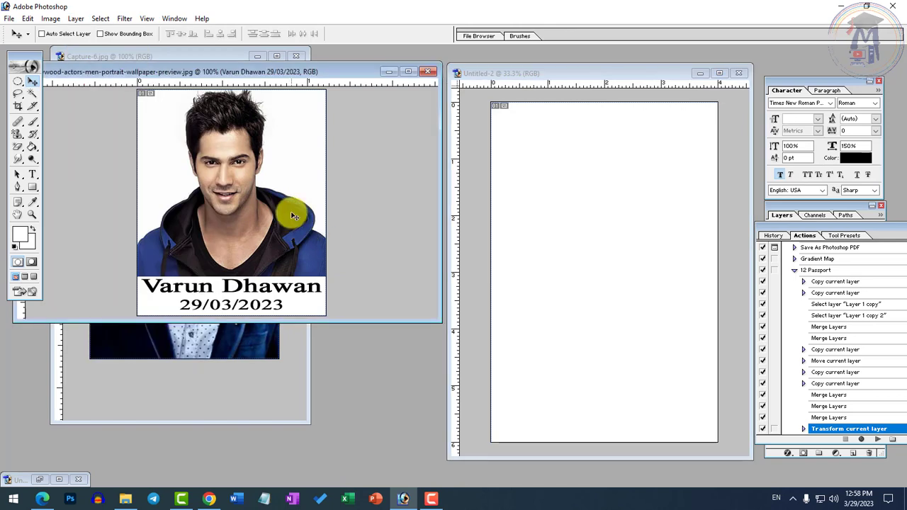
pyautogui.click(75, 19)
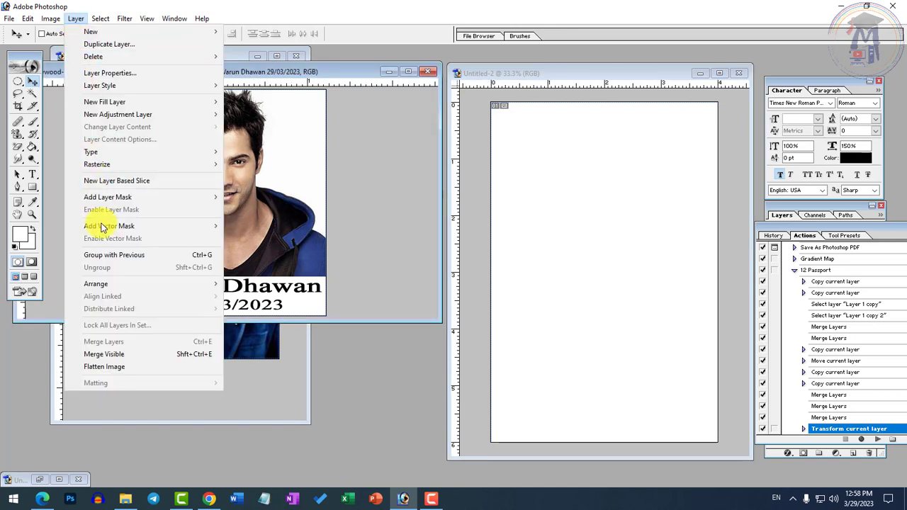
pyautogui.click(106, 367)
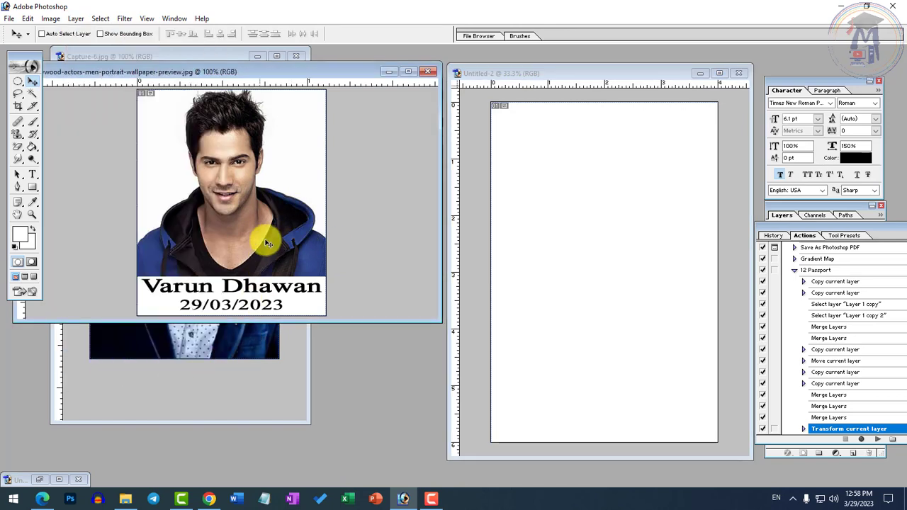
pyautogui.moveTo(326, 225); pyautogui.dragTo(535, 152)
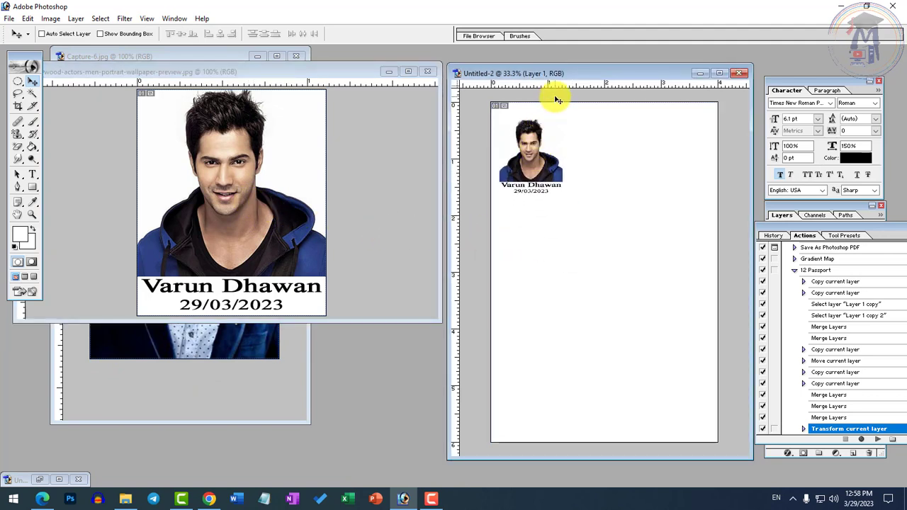
# Step: Add a horizontal and a vertical guide just inside the sheet's top and left edges, and shift the photo inside them
pyautogui.moveTo(550, 73); pyautogui.dragTo(547, 143)
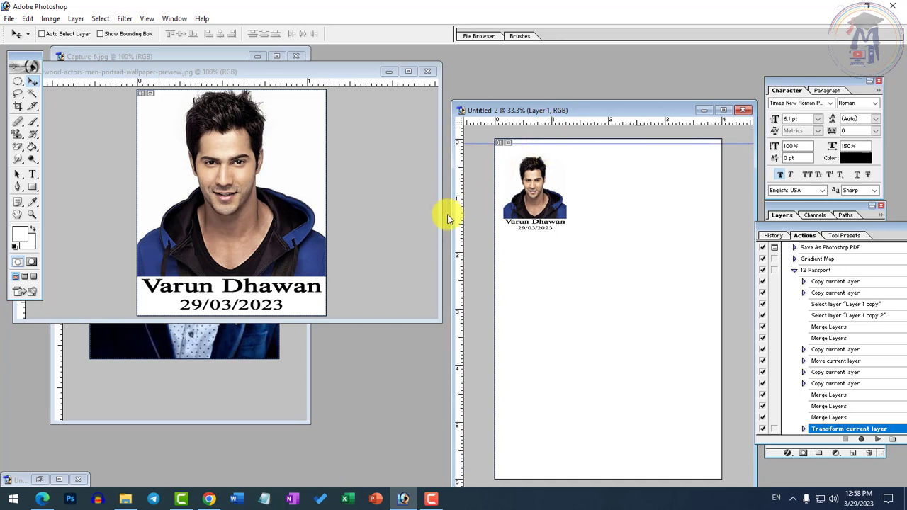
pyautogui.moveTo(460, 217); pyautogui.dragTo(532, 198)
pyautogui.rightClick(513, 200)
pyautogui.click(530, 208)
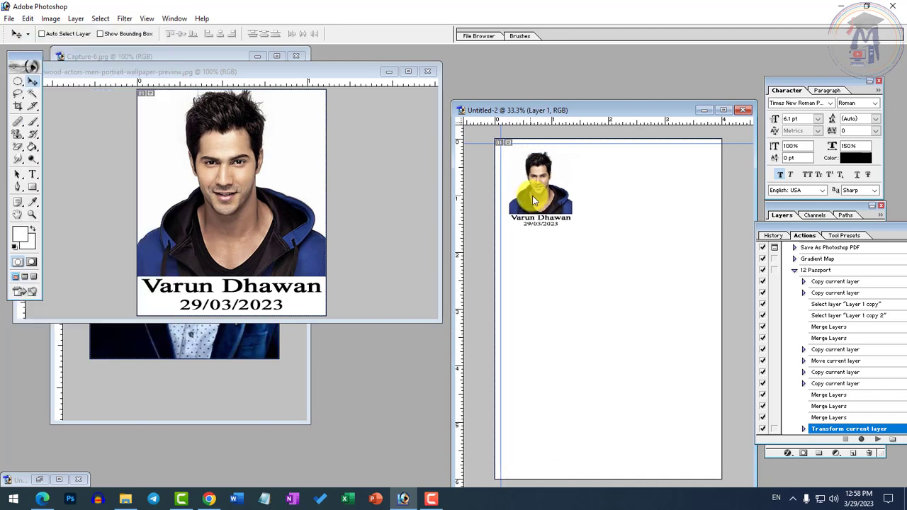
# Step: Add a black (000000) stroke around the photo and align it to the corner where the two guides cross
pyautogui.hotkey('alt', 'e')
pyautogui.press('s')
pyautogui.click(415, 214)
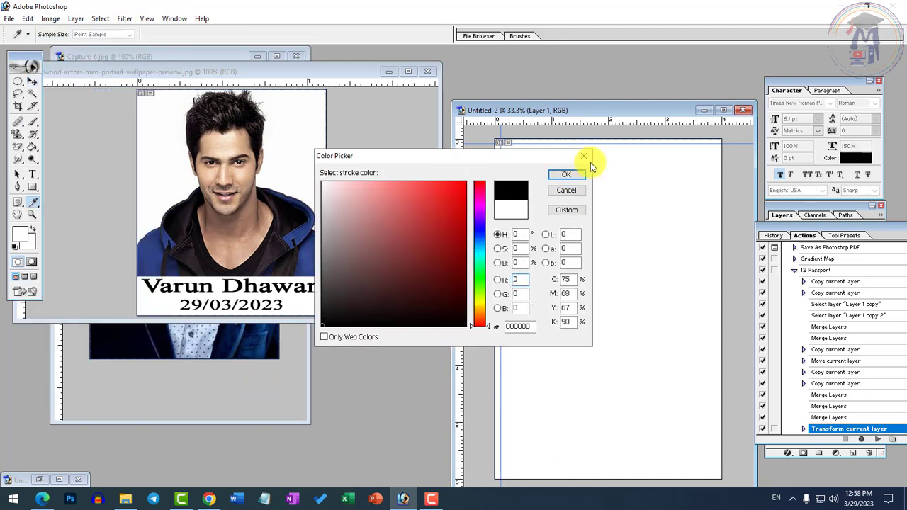
pyautogui.click(566, 174)
pyautogui.click(512, 189)
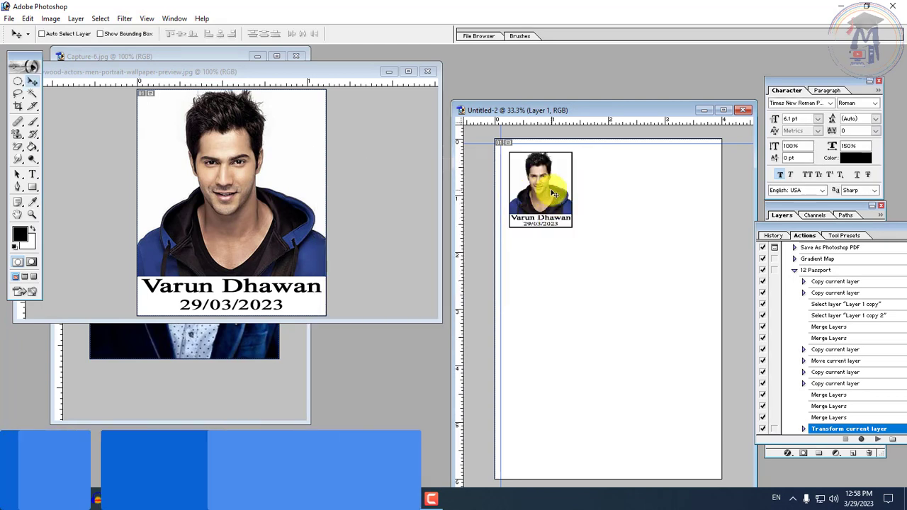
pyautogui.moveTo(551, 190); pyautogui.dragTo(544, 185)
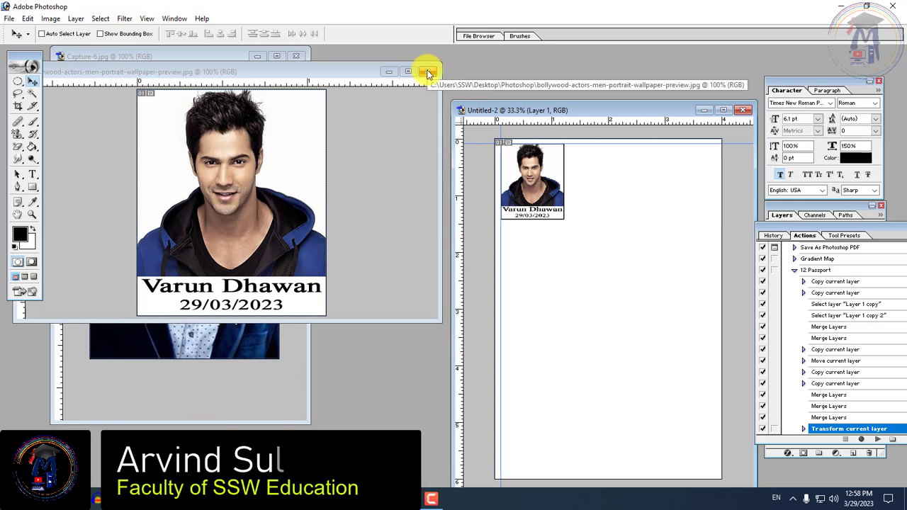
# Step: Minimize the two source image windows and play the 12 Passport action on the sheet
pyautogui.click(389, 71)
pyautogui.click(257, 56)
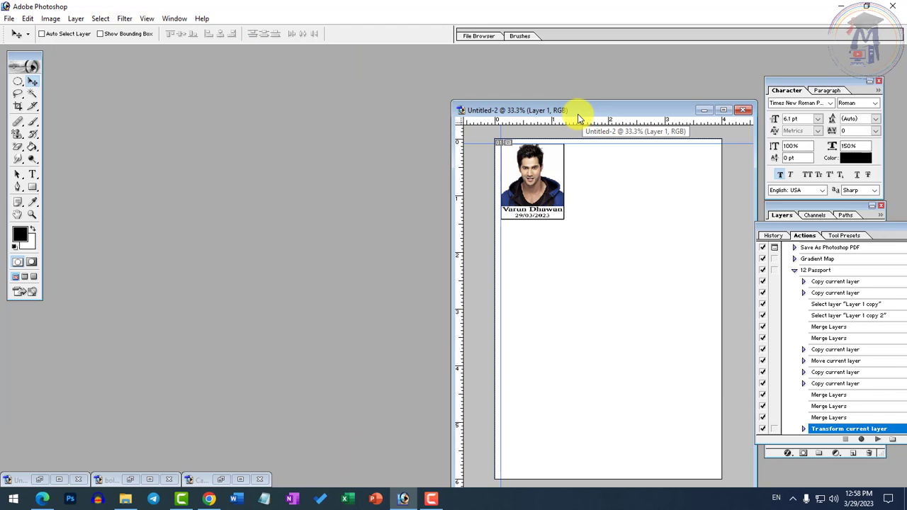
pyautogui.press('F2')
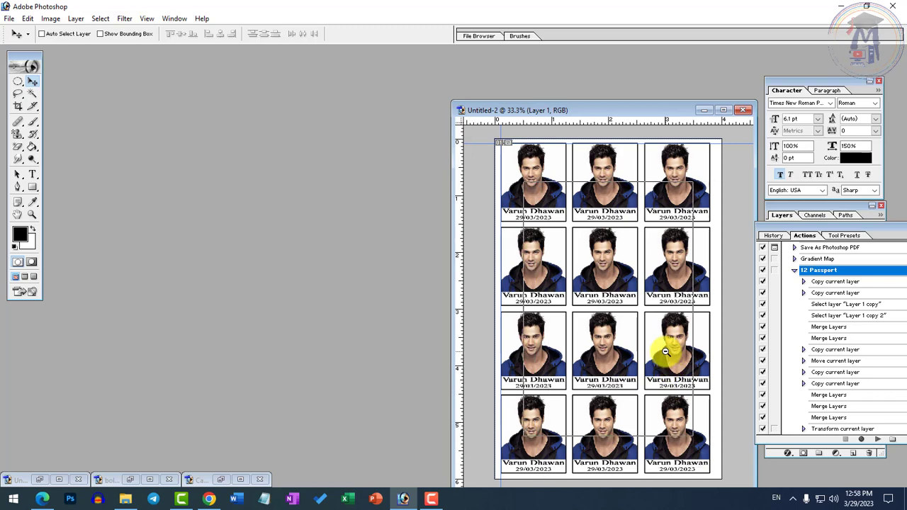
pyautogui.hotkey('ctrl', '-')
# Step: Start saving the passport photo sheet as a new file in the Photoshop folder and open the format choices
pyautogui.click(9, 19)
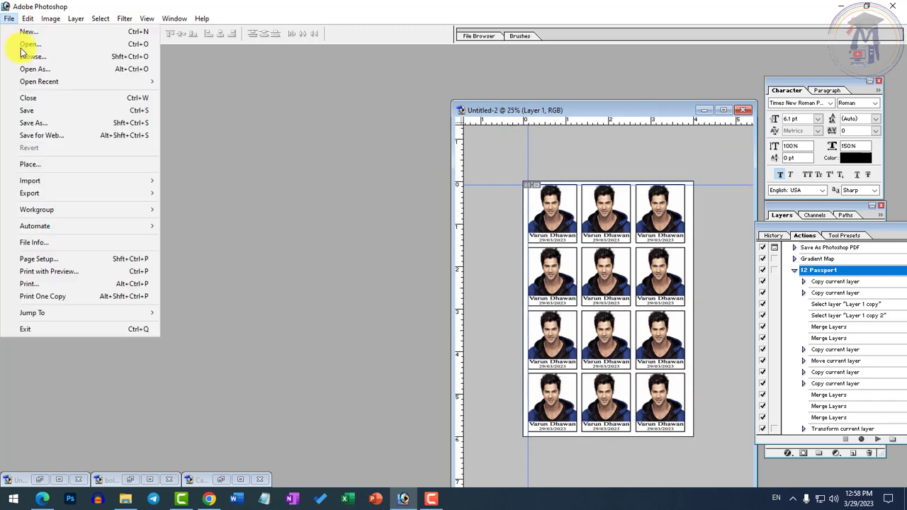
pyautogui.click(45, 122)
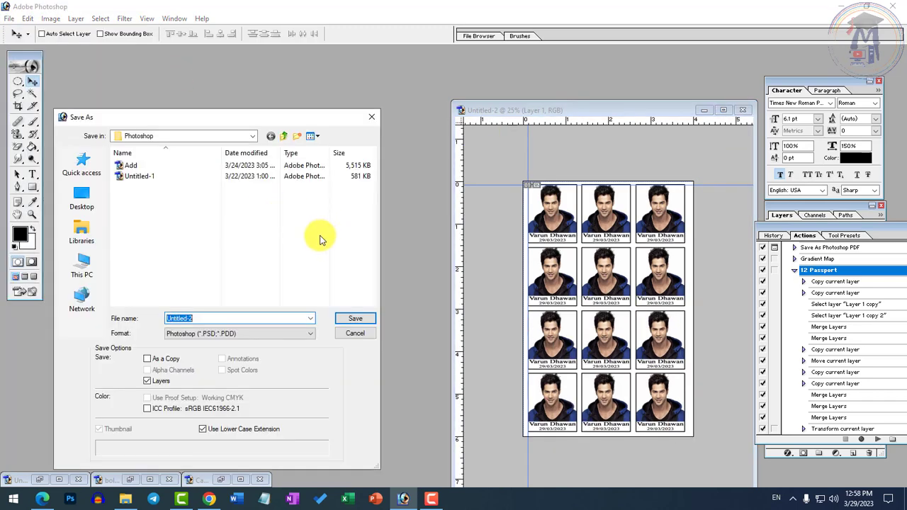
pyautogui.click(265, 337)
pyautogui.click(267, 342)
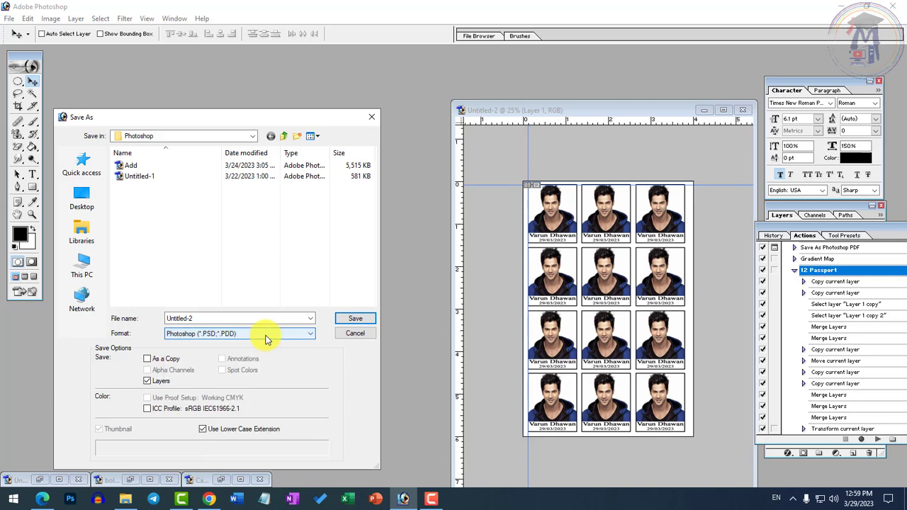